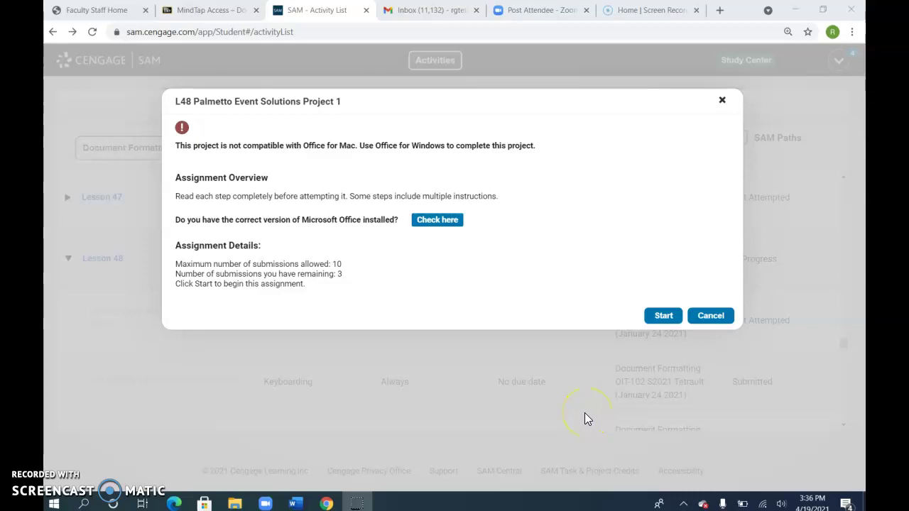
Start the L48 Palmetto Event Solutions Project 1 and download its instruction and start files.
click(661, 317)
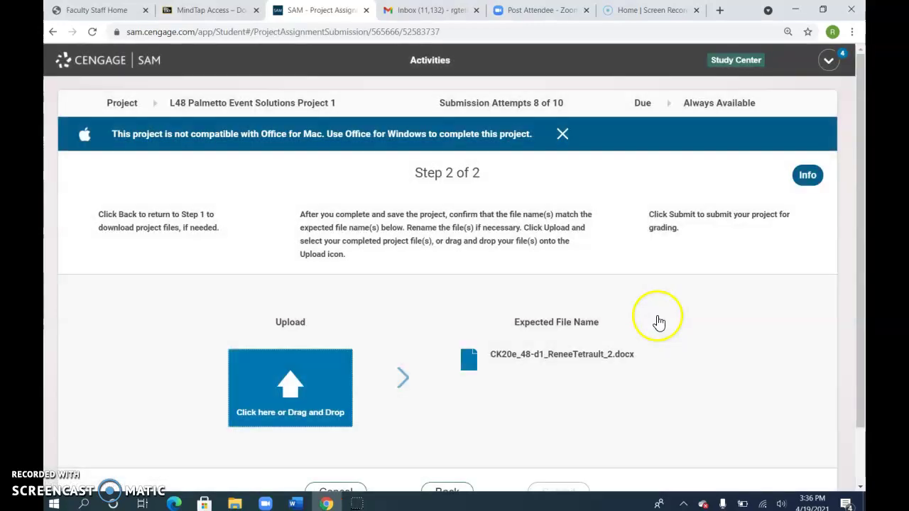
click(435, 480)
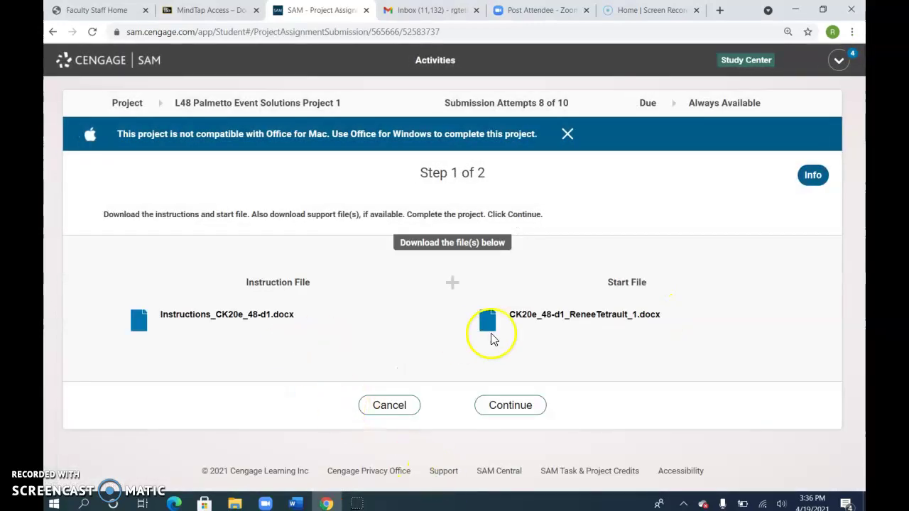
click(258, 321)
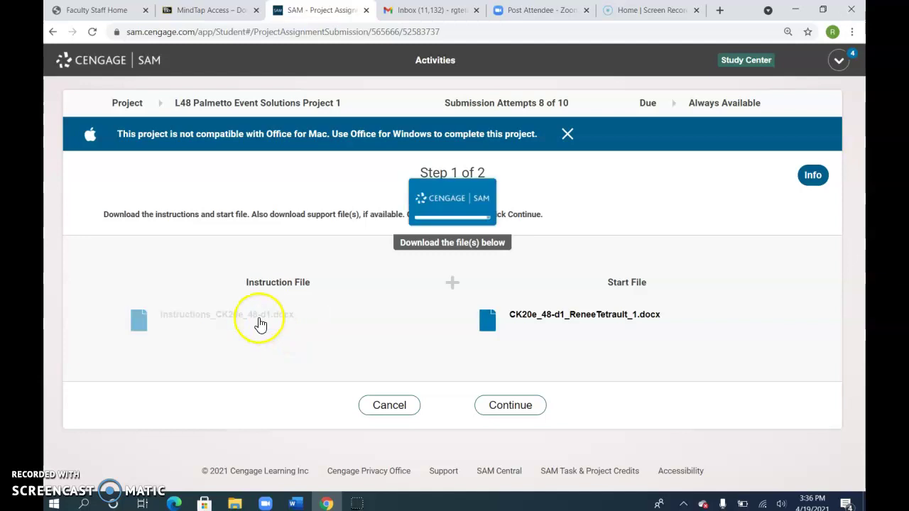
click(538, 324)
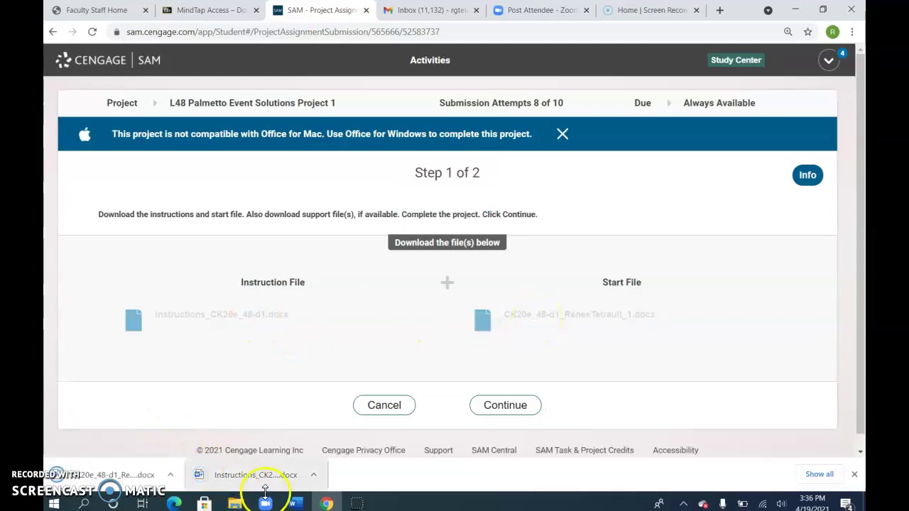
Open the instructions and start documents with editing enabled, keeping the instructions in front.
click(255, 482)
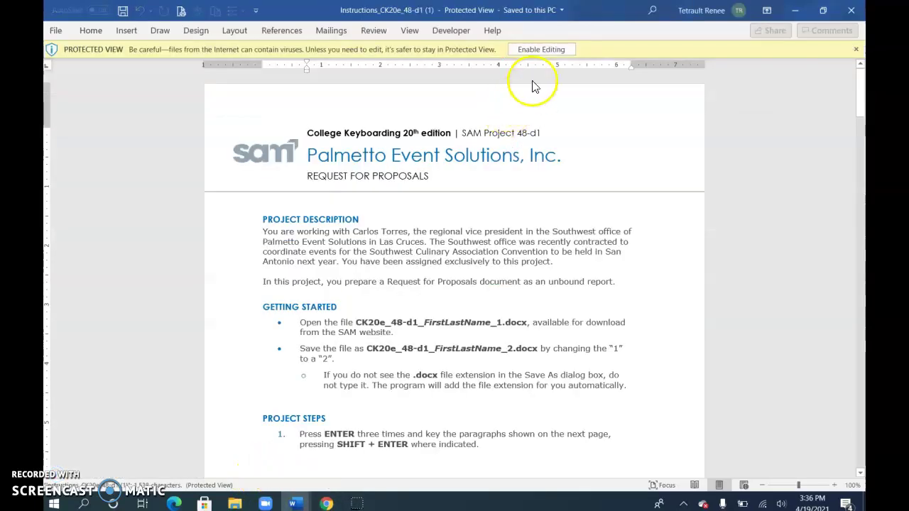
click(542, 49)
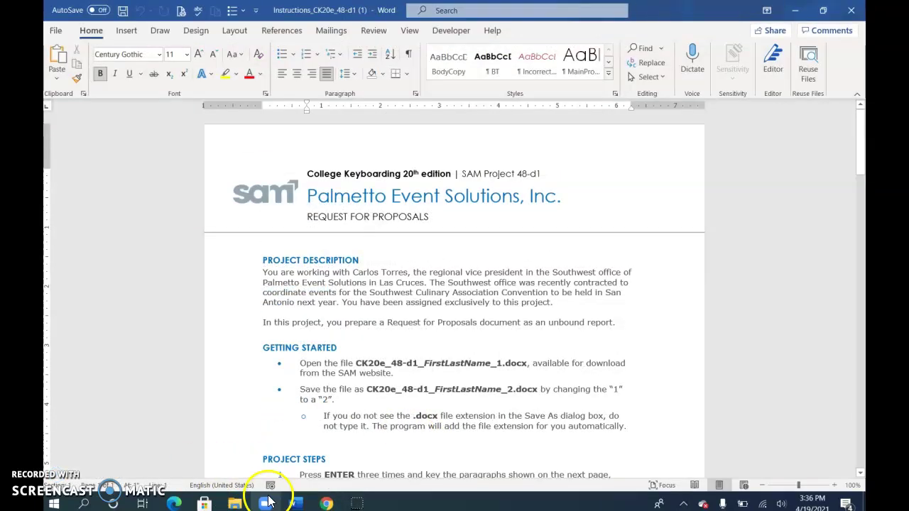
click(326, 502)
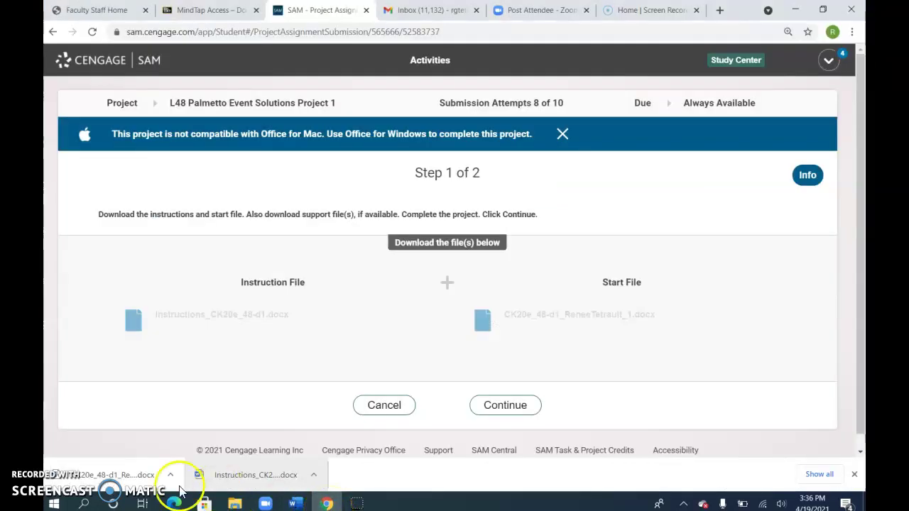
click(127, 483)
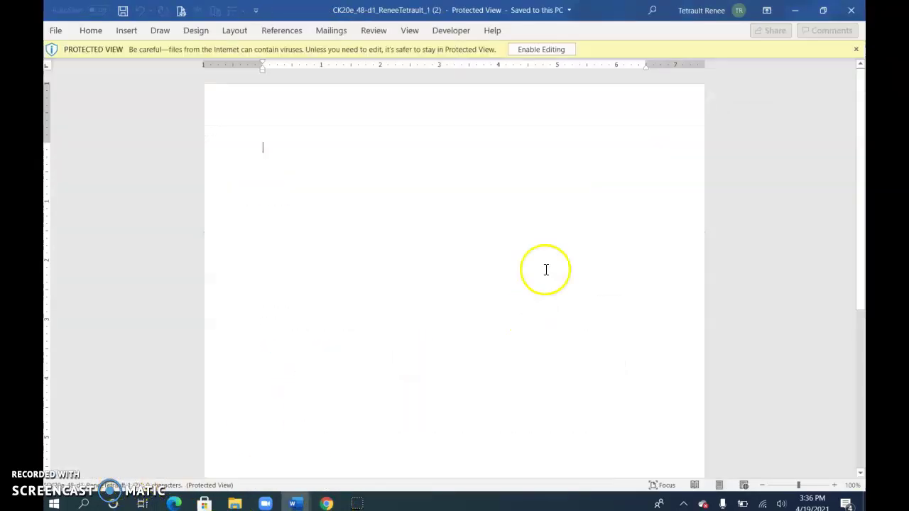
click(546, 51)
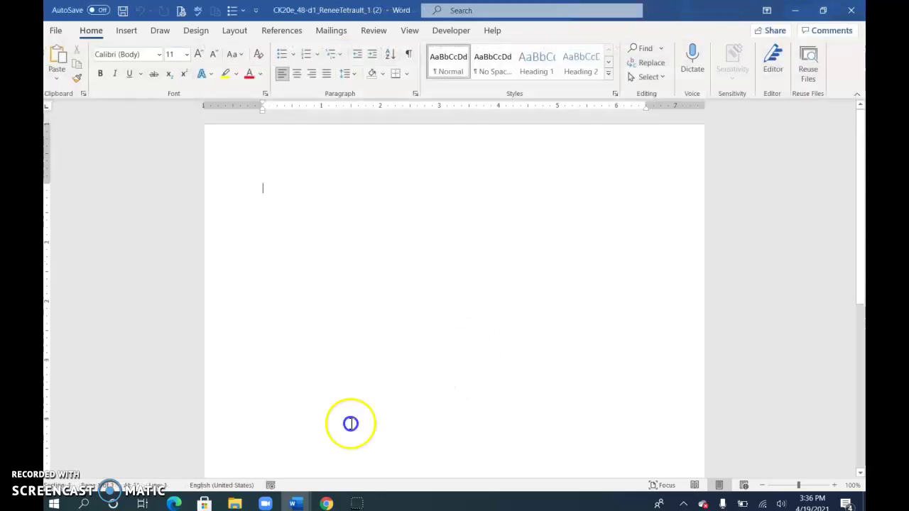
mouse_move(299, 504)
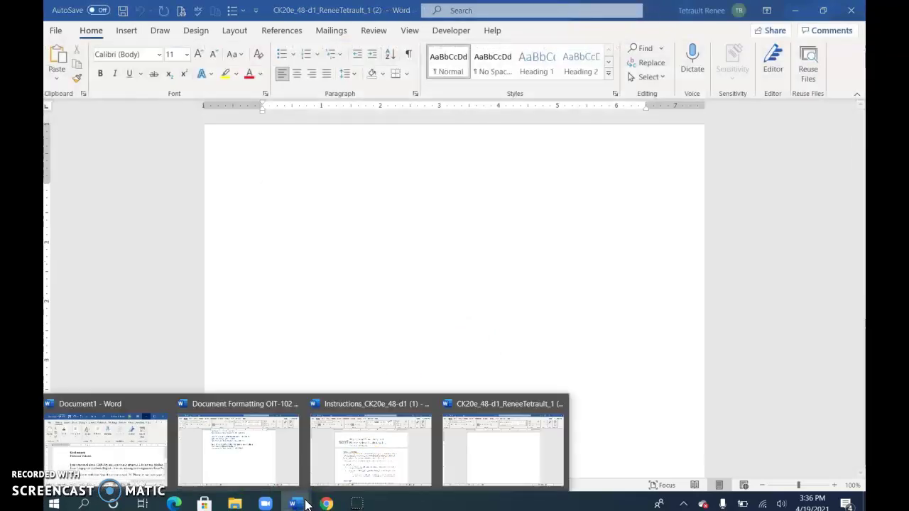
click(372, 465)
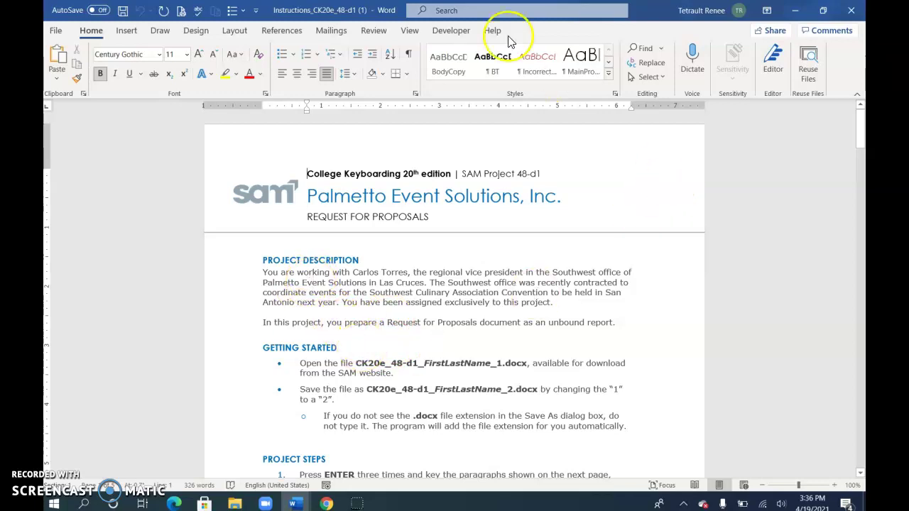
Show the instructions and the start document side by side.
click(407, 31)
click(624, 49)
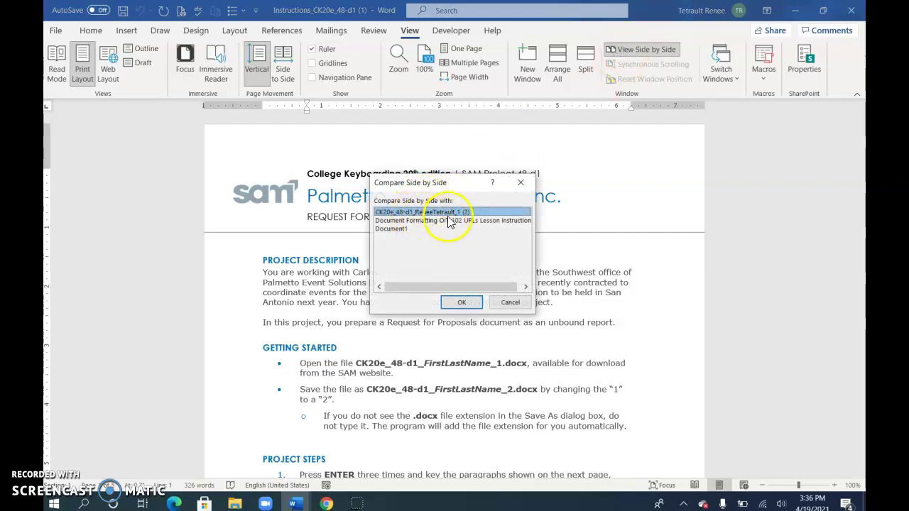
click(455, 303)
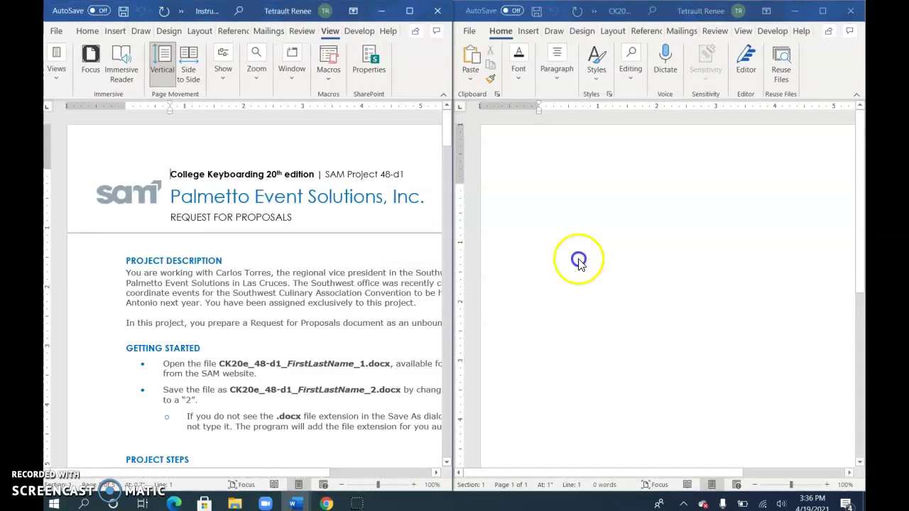
scroll(297, 258, down, 7)
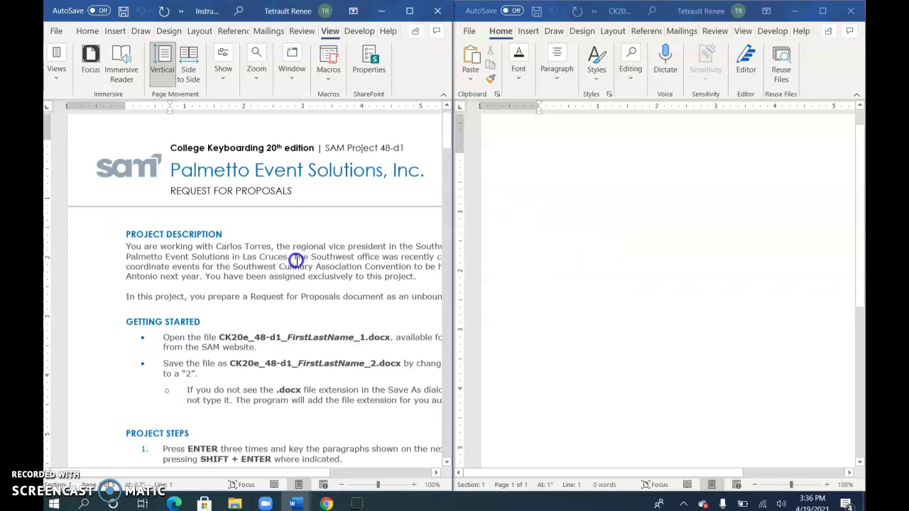
scroll(526, 344, up, 7)
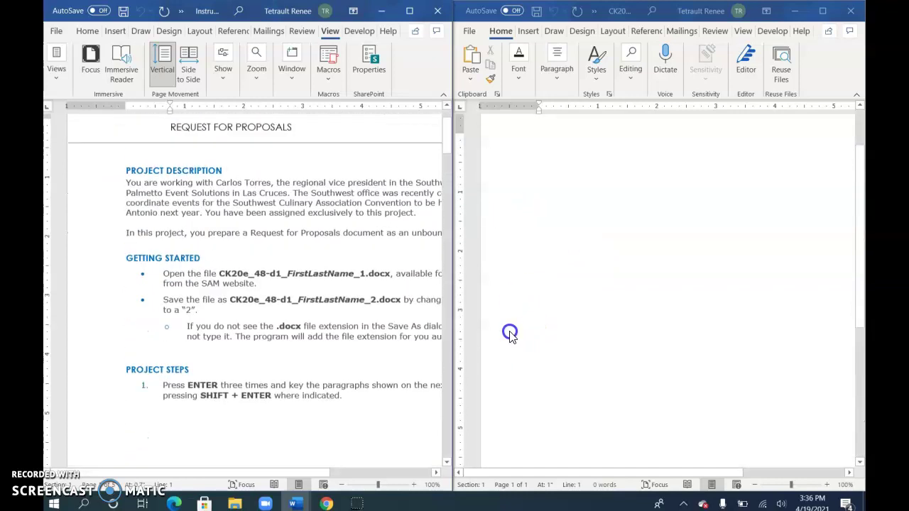
Turn off synchronous scrolling so each document scrolls independently.
click(284, 60)
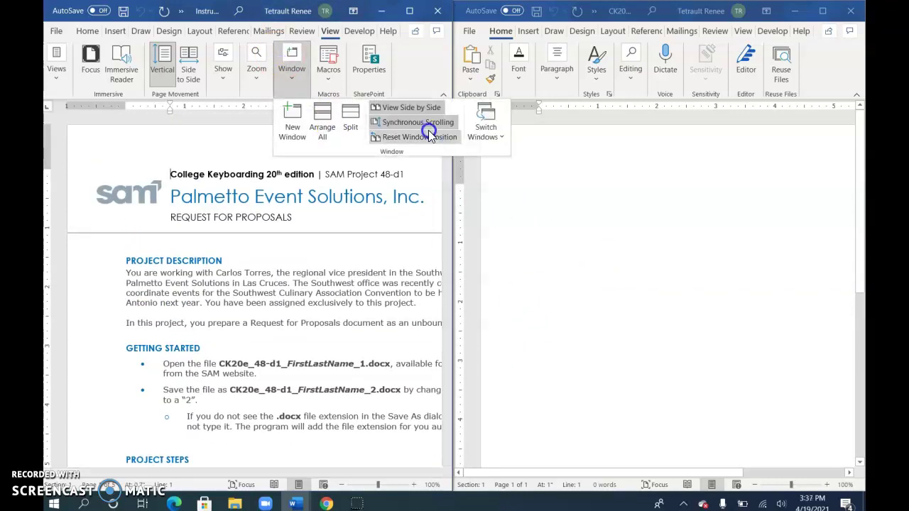
click(423, 127)
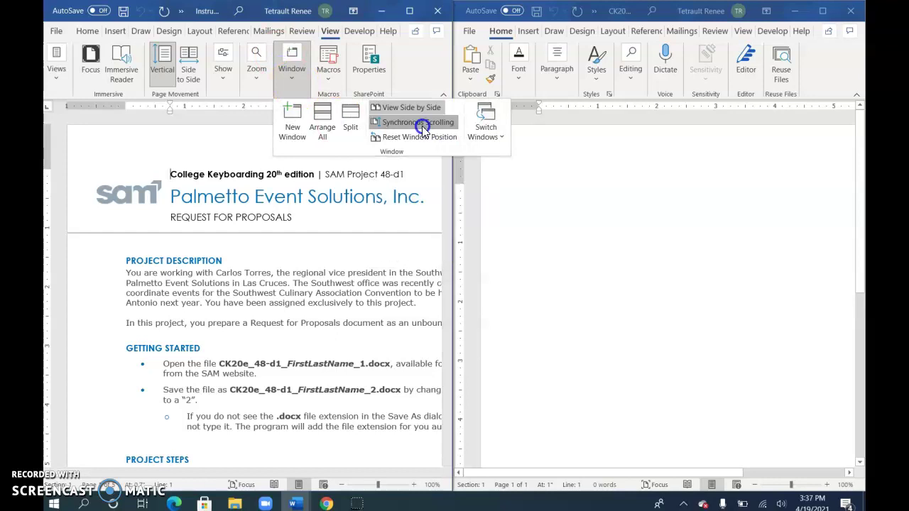
click(341, 257)
scroll(337, 274, down, 1)
scroll(355, 278, down, 5)
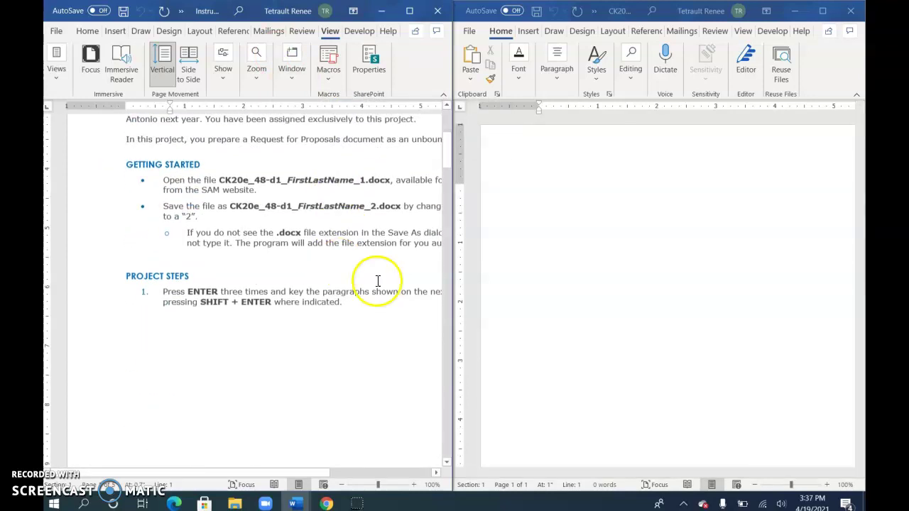
scroll(173, 341, up, 5)
scroll(229, 332, down, 2)
scroll(241, 341, down, 3)
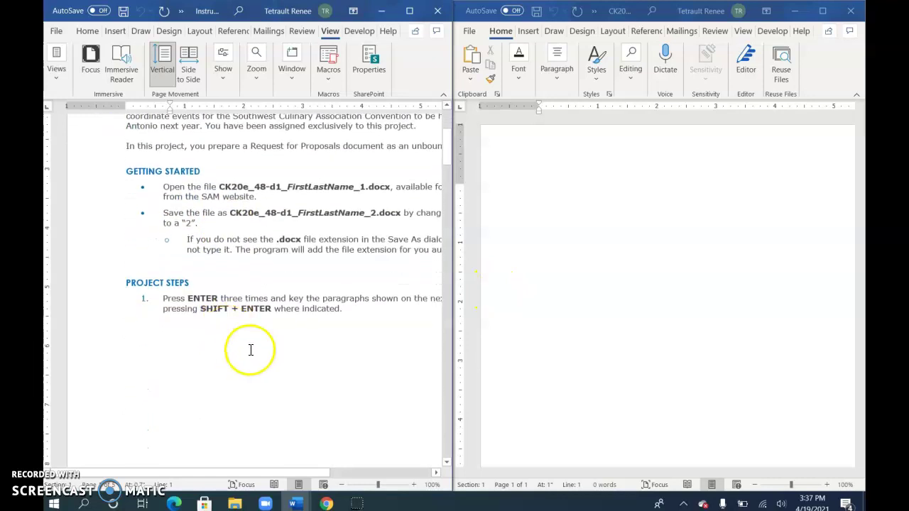
scroll(284, 298, up, 1)
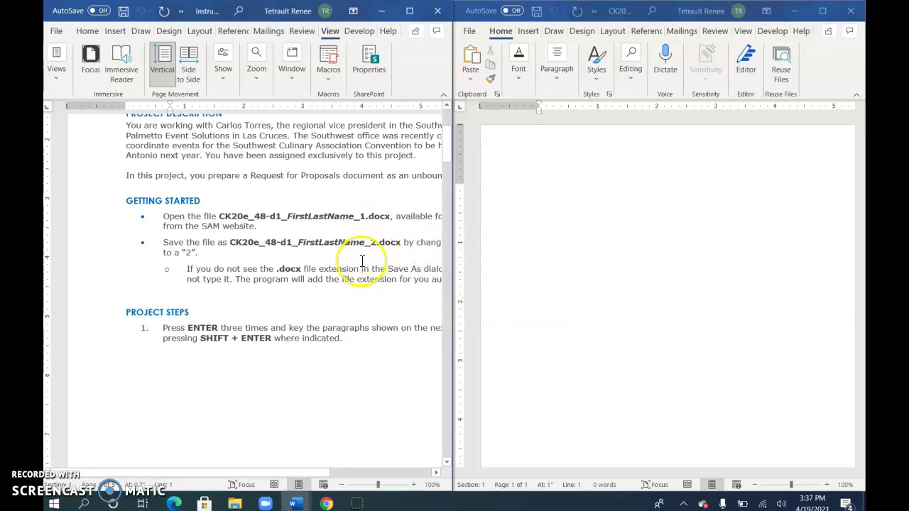
scroll(292, 312, down, 2)
drag(277, 472, 316, 473)
click(605, 270)
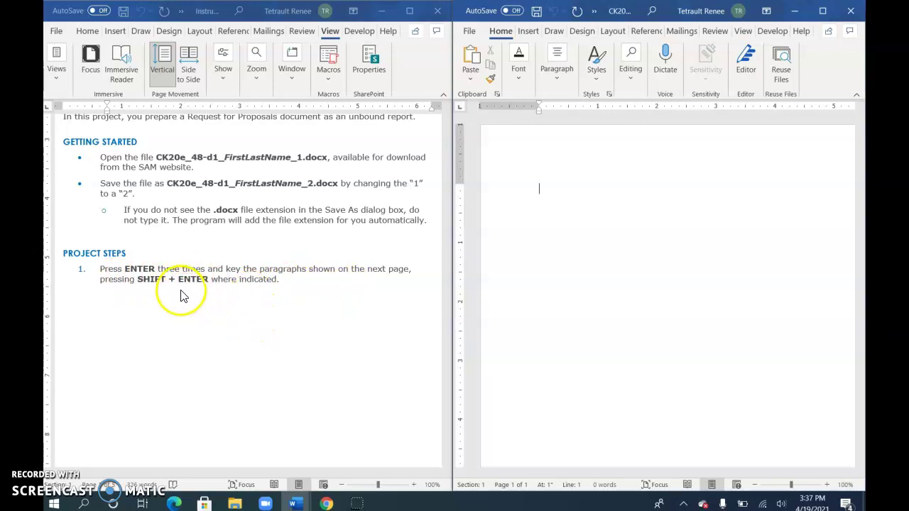
scroll(184, 292, down, 10)
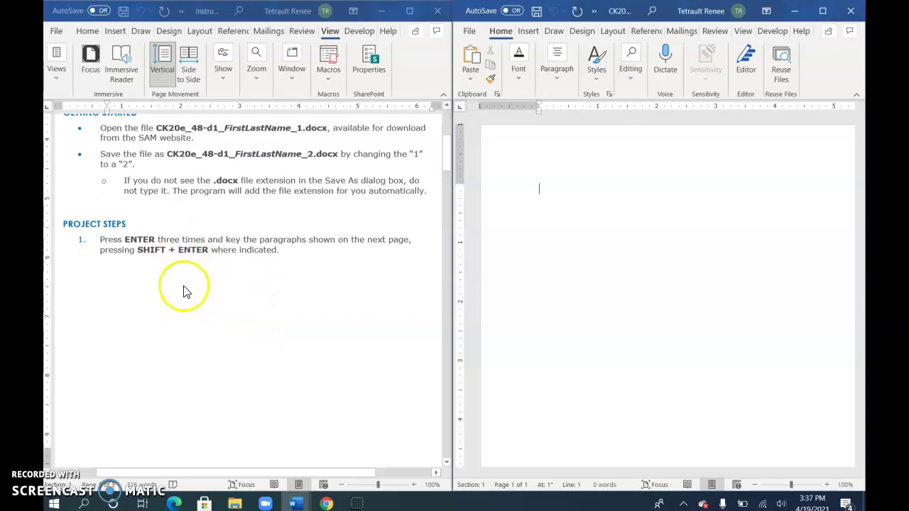
scroll(263, 329, down, 1)
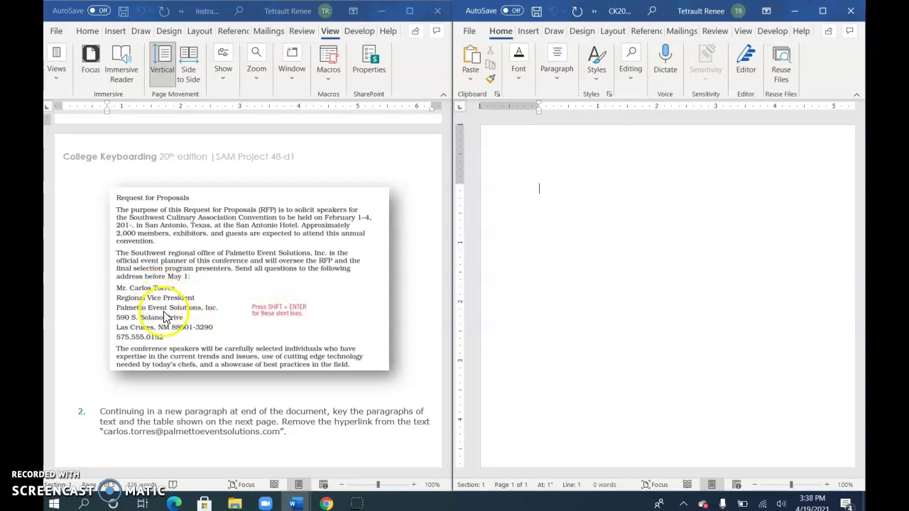
scroll(196, 301, up, 10)
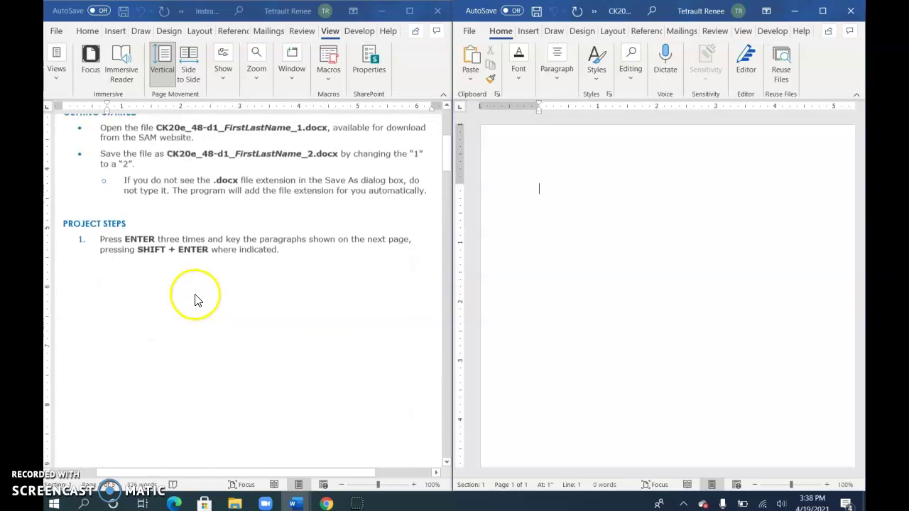
scroll(320, 282, down, 2)
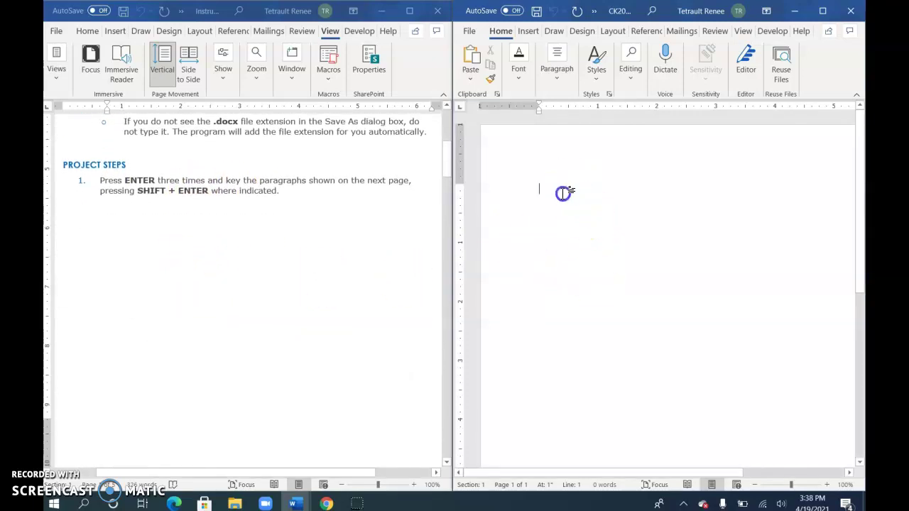
Add a blank line above the report text and place the insertion point after the keyed content.
key(Return)
scroll(291, 339, down, 15)
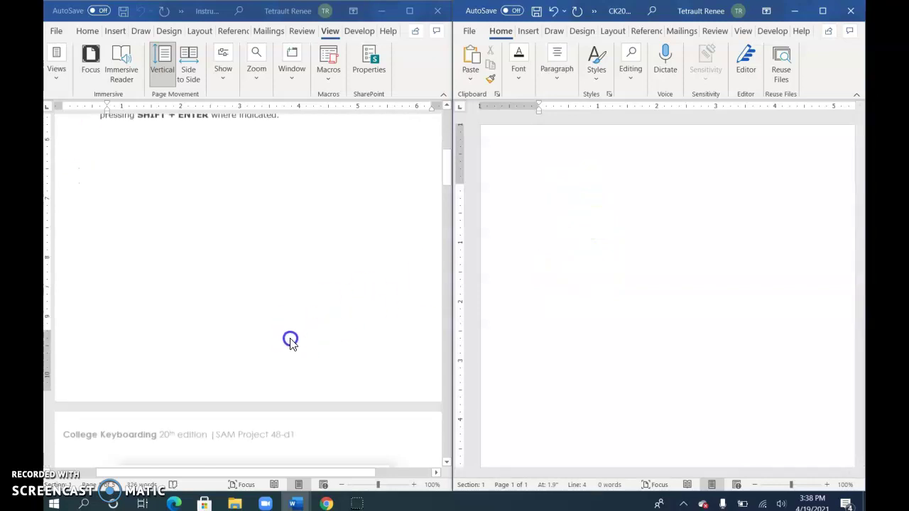
scroll(348, 340, down, 1)
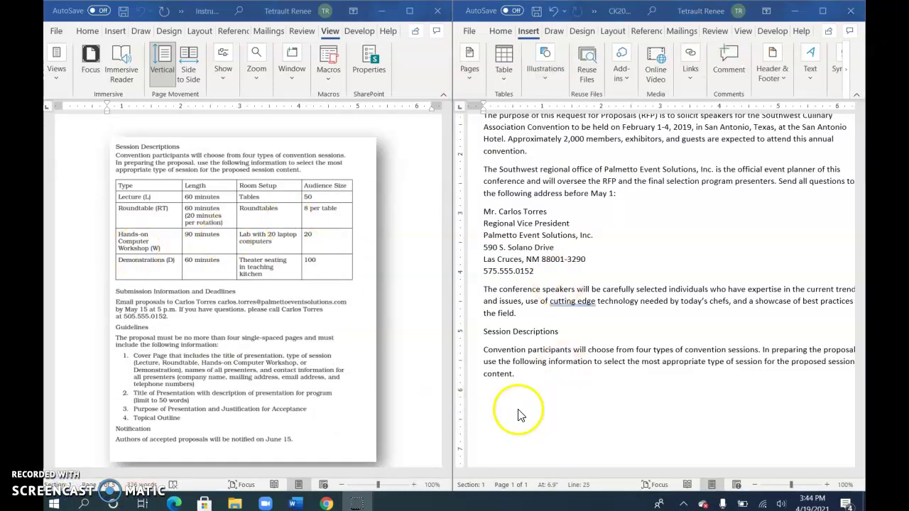
click(518, 408)
scroll(242, 262, up, 5)
scroll(241, 266, down, 5)
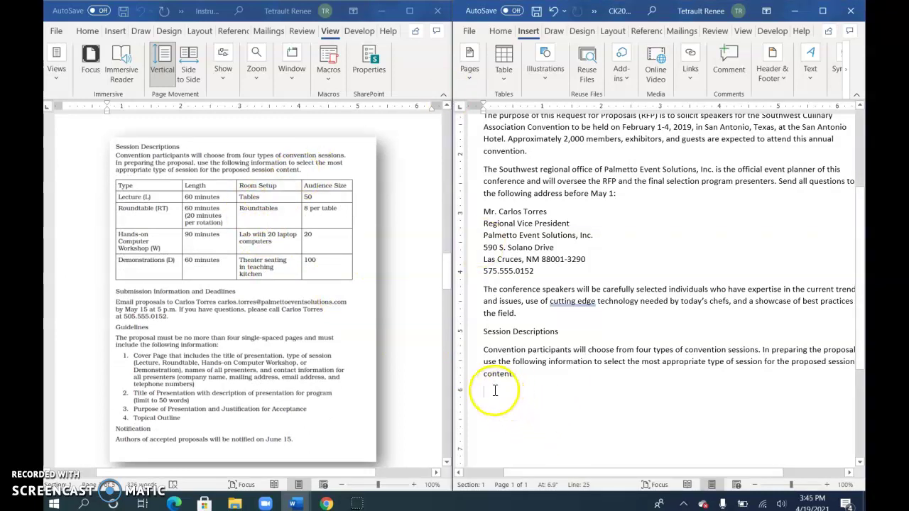
Insert a 4x5 table below the description paragraph and enter 'Type' in its first cell.
click(506, 62)
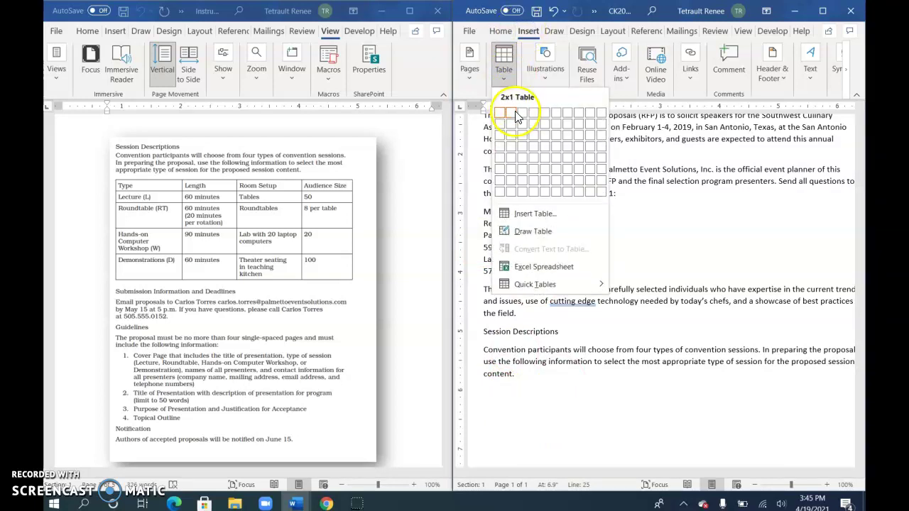
click(534, 159)
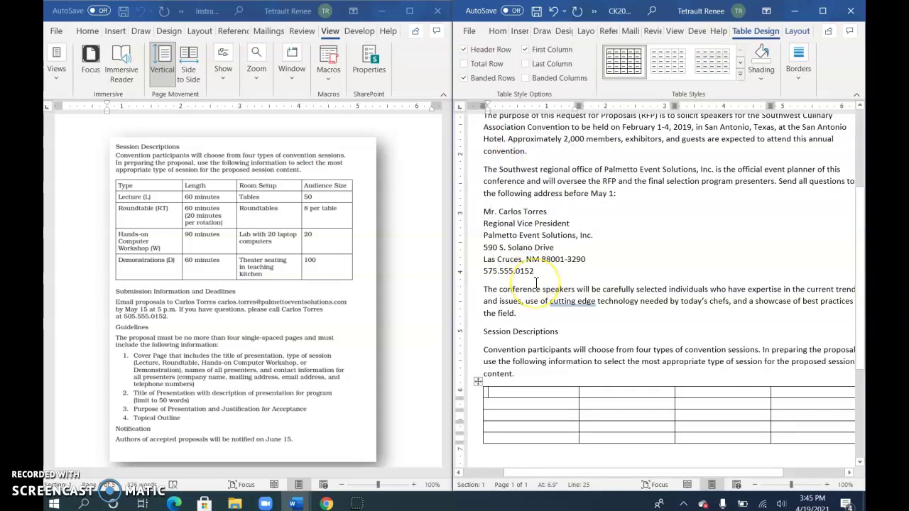
text(Type)
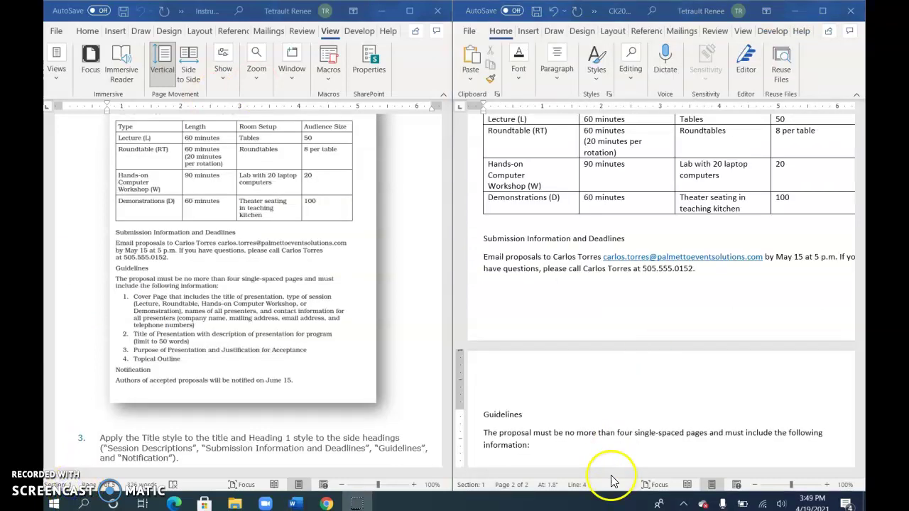
Remove the hyperlink from the email address so it becomes plain text.
click(615, 442)
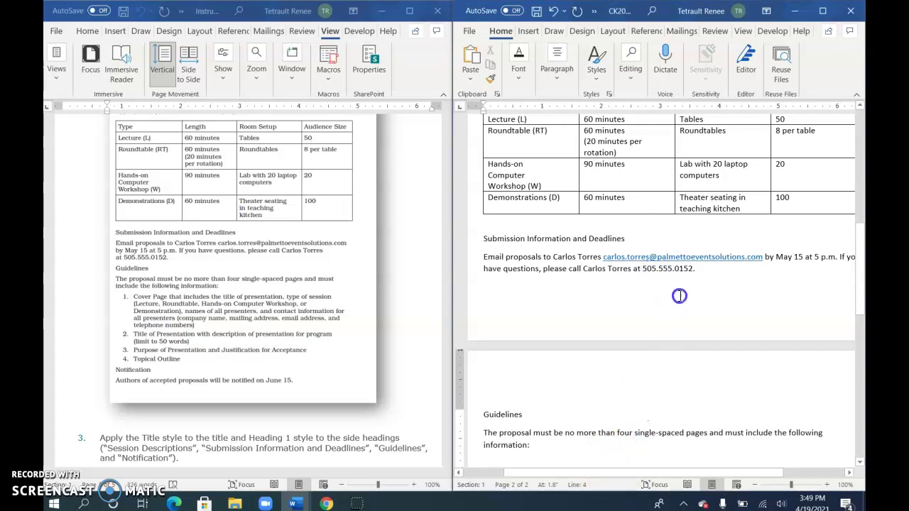
scroll(673, 274, up, 2)
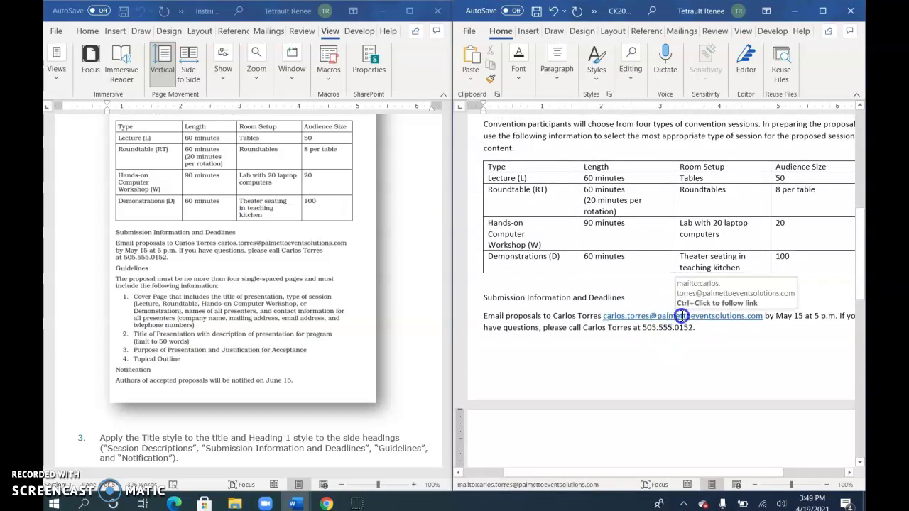
right_click(680, 317)
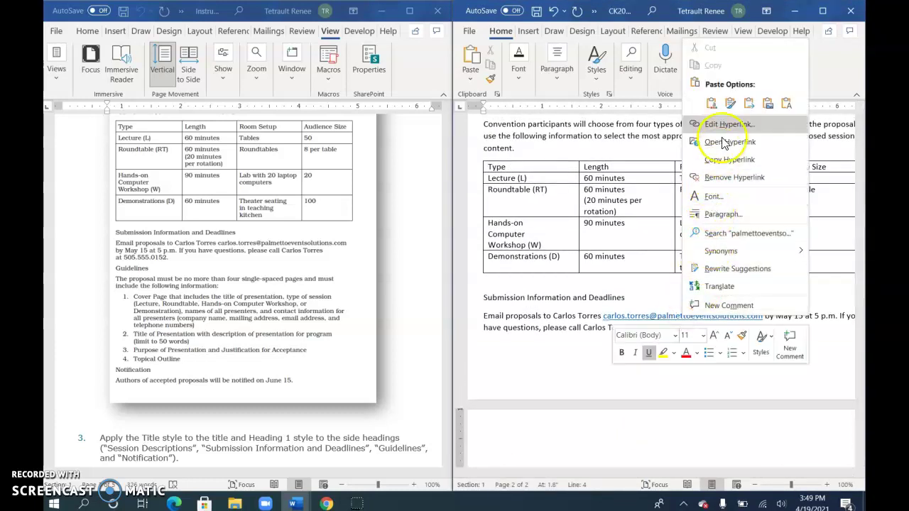
click(732, 176)
Start a numbered list on the line after 'information:' for the guideline items.
scroll(680, 339, down, 3)
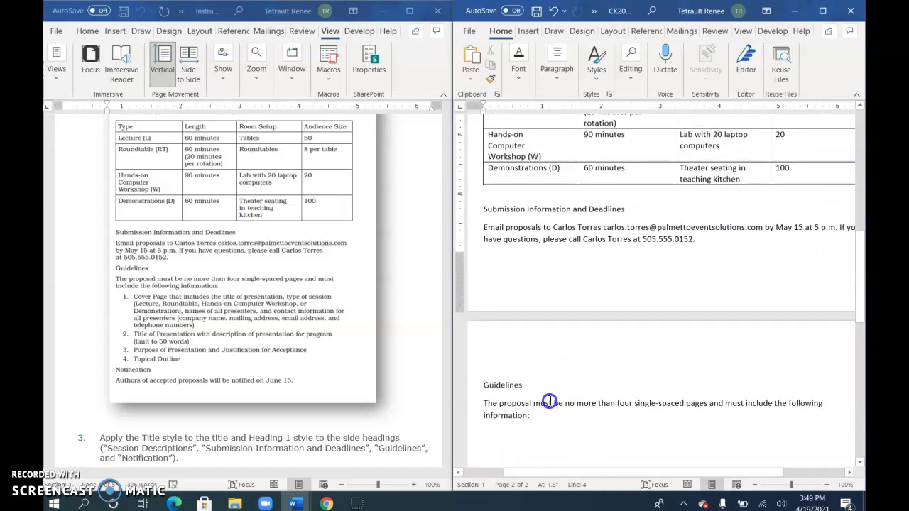
click(530, 446)
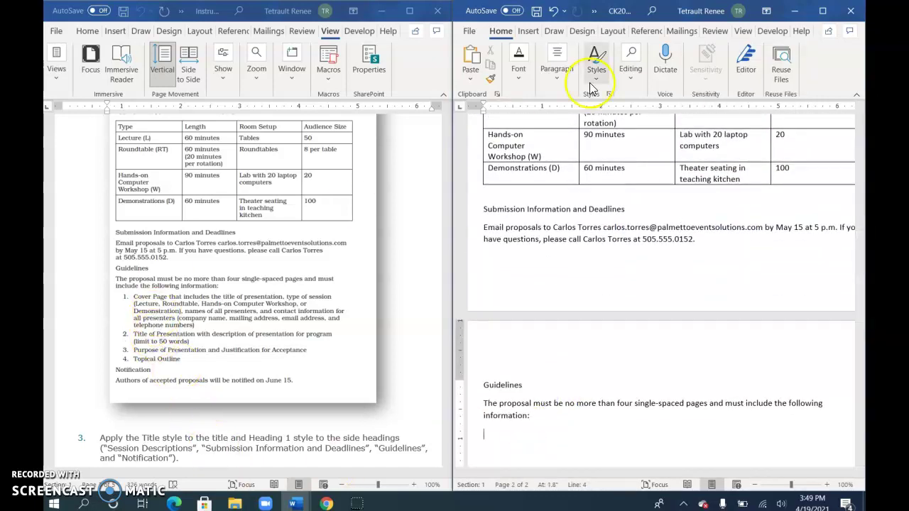
click(556, 64)
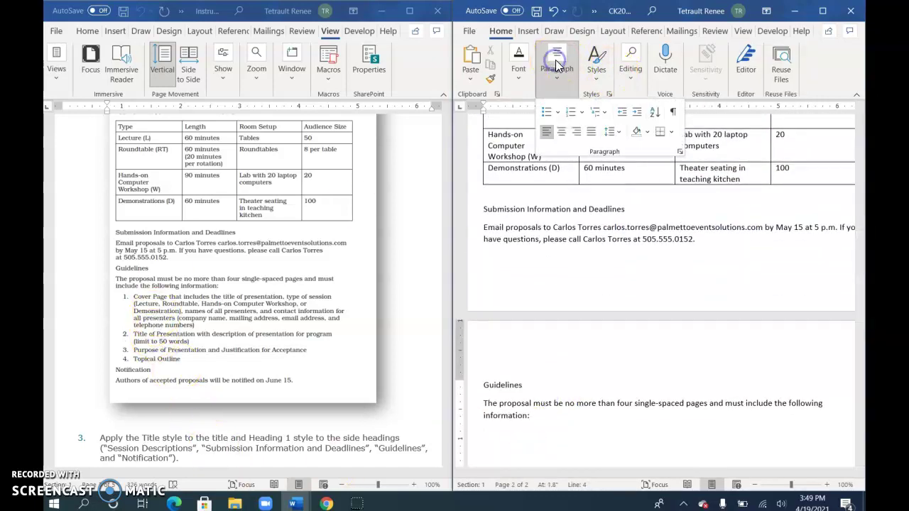
click(571, 114)
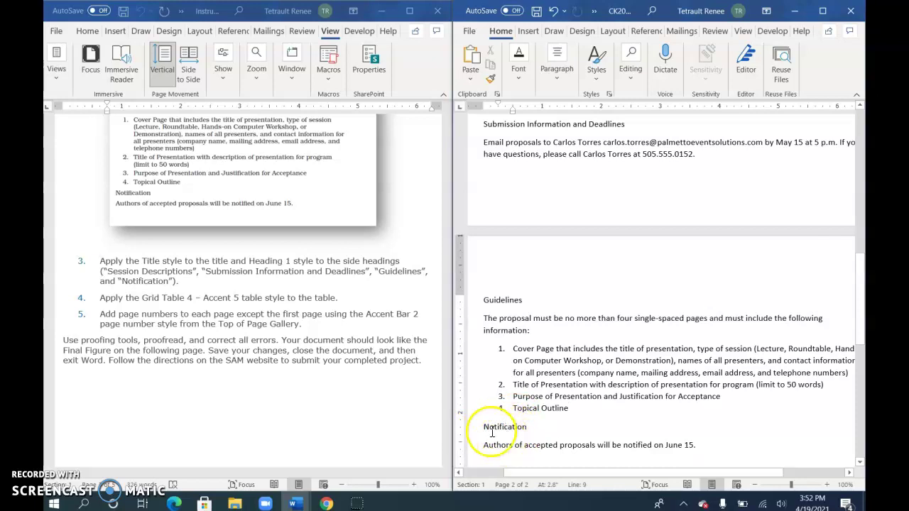
Apply the Title style to the Request for Proposals line.
click(172, 281)
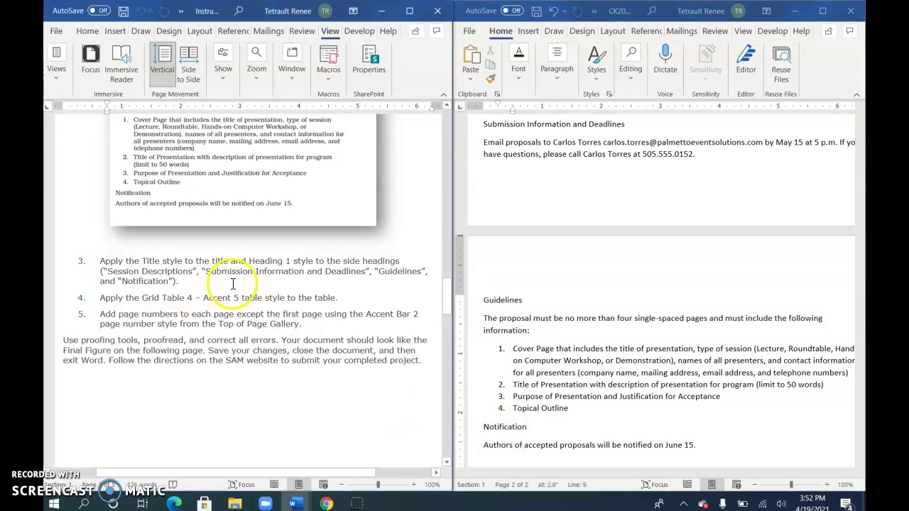
scroll(341, 302, up, 1)
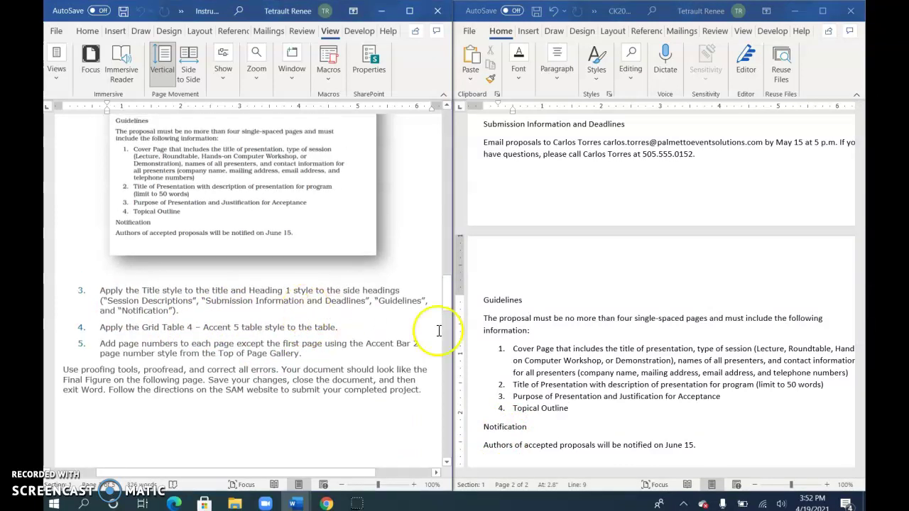
scroll(494, 367, up, 1)
scroll(494, 368, up, 15)
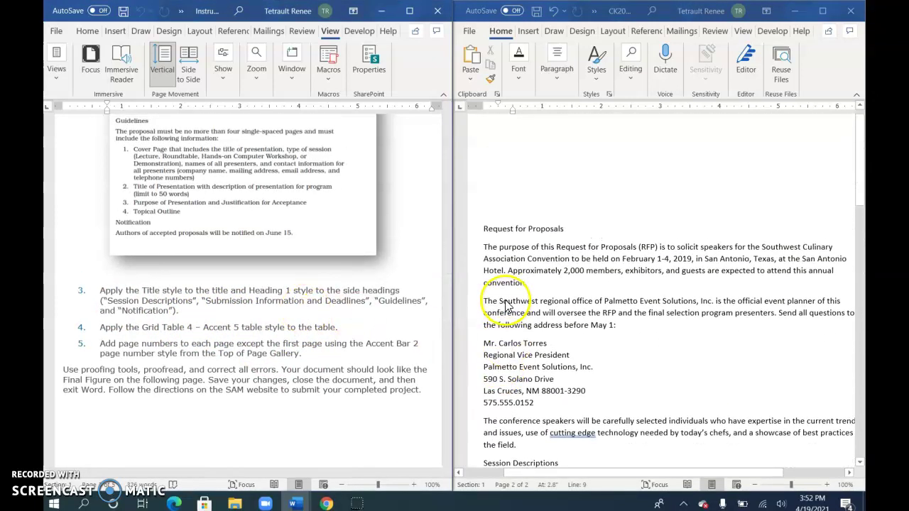
click(519, 237)
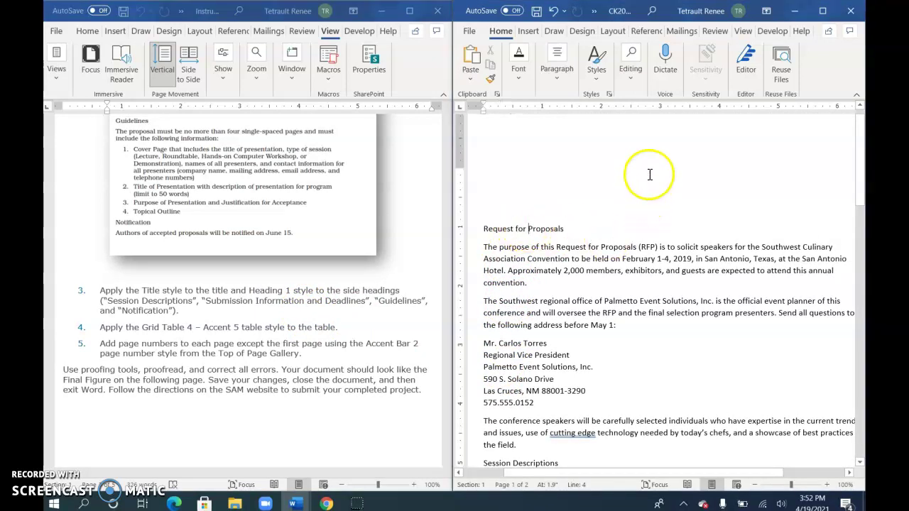
click(595, 62)
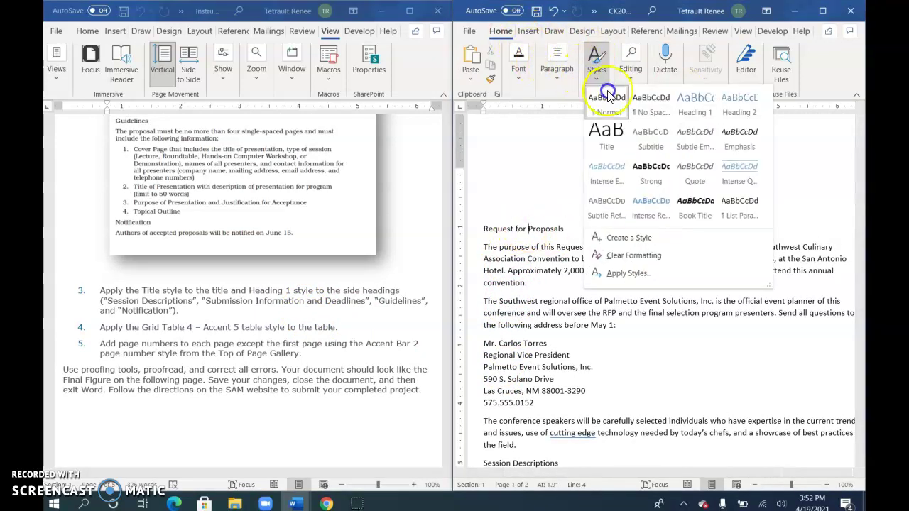
click(607, 140)
Select the Session Descriptions, Submission Information and Deadlines, Guidelines and Notification headings together.
scroll(505, 364, down, 3)
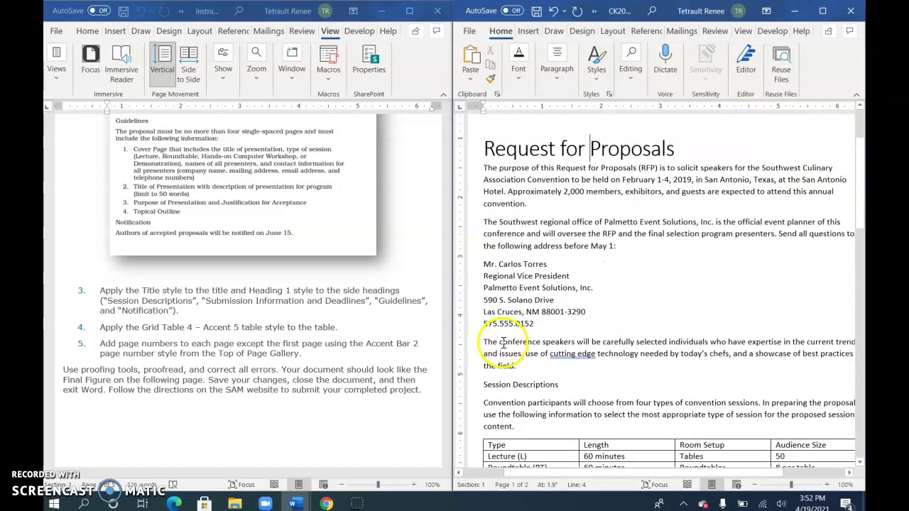
scroll(505, 343, down, 3)
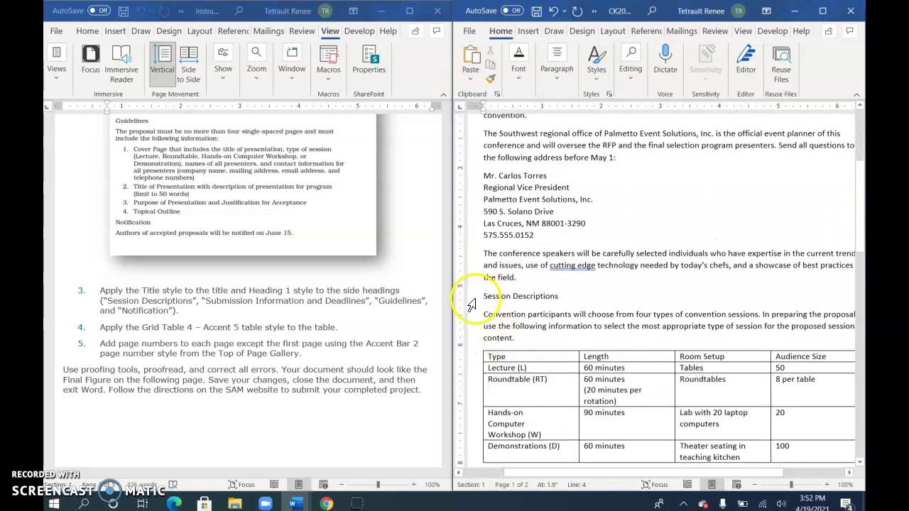
click(471, 305)
scroll(483, 341, down, 5)
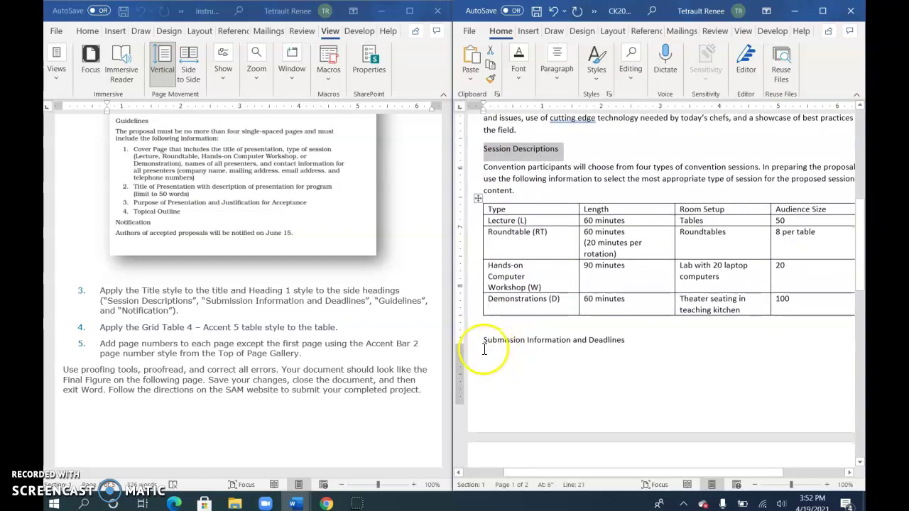
scroll(483, 349, down, 3)
scroll(199, 355, down, 2)
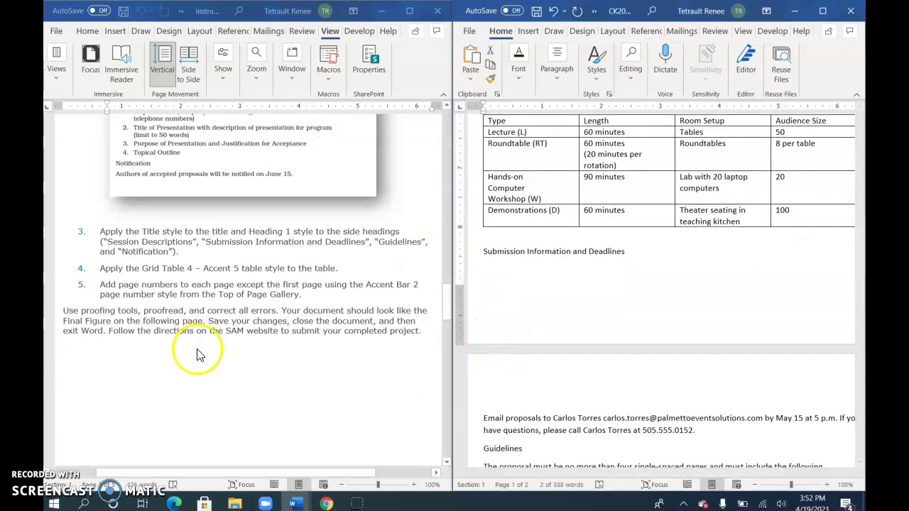
scroll(198, 355, up, 7)
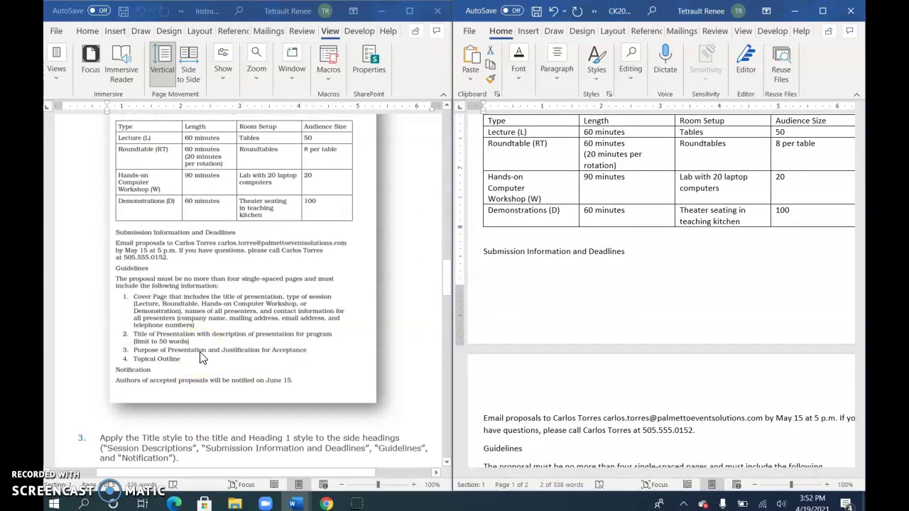
scroll(199, 365, down, 10)
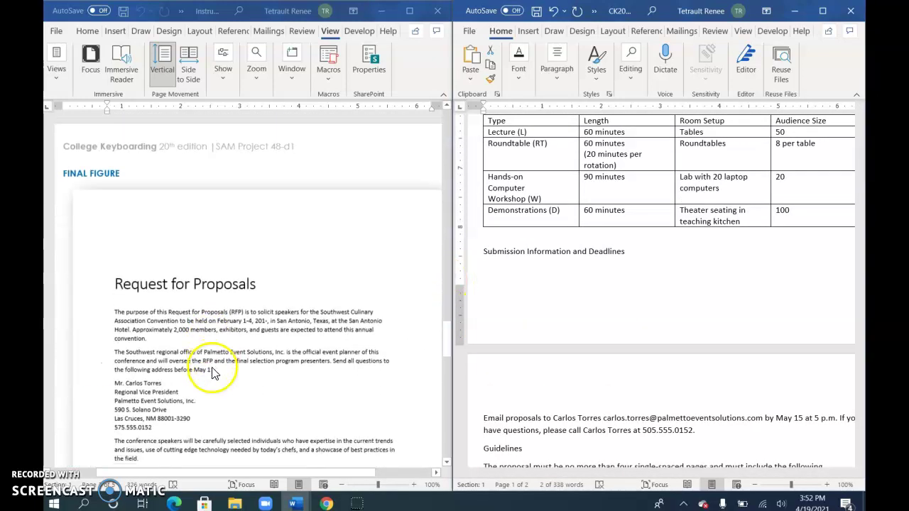
scroll(213, 373, down, 3)
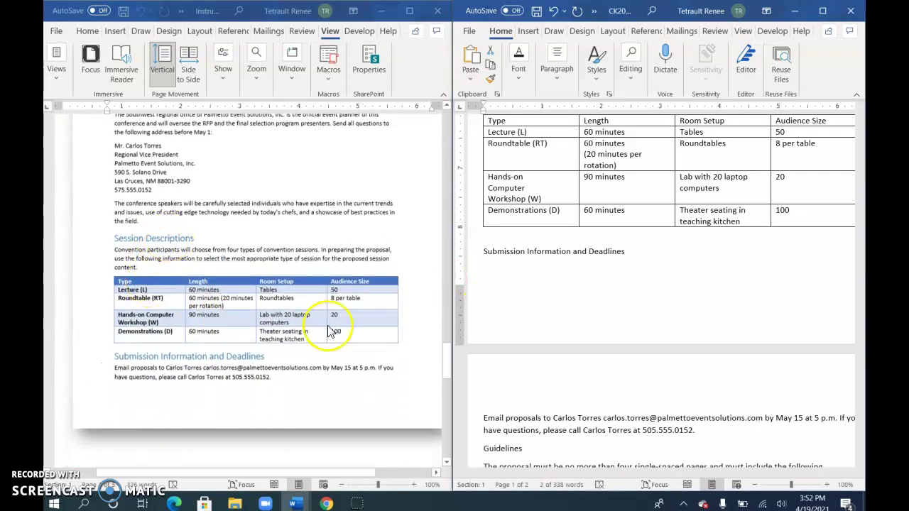
click(473, 254)
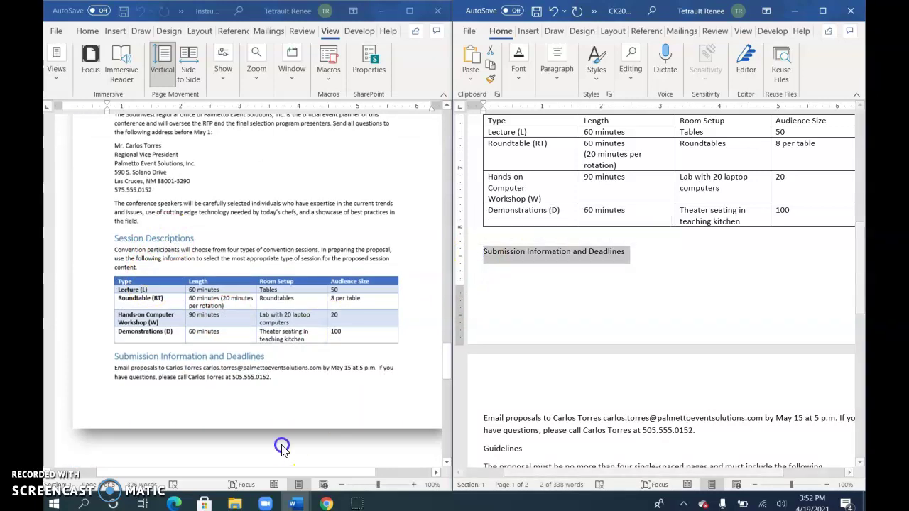
scroll(253, 378, down, 8)
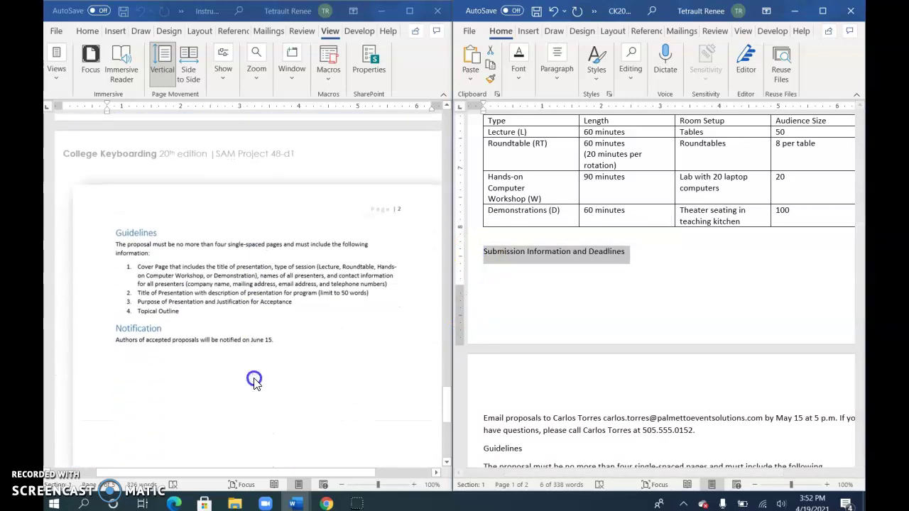
click(478, 449)
click(470, 452)
scroll(469, 458, down, 3)
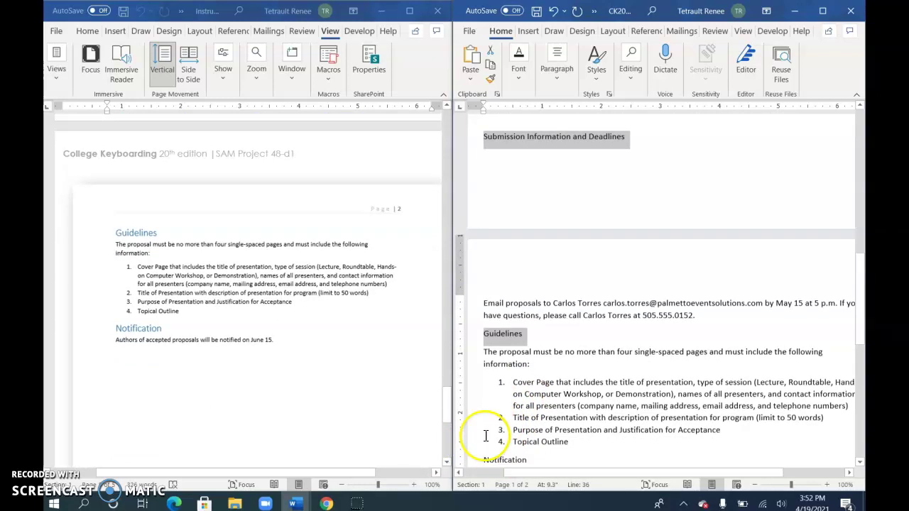
ctrl+click(470, 458)
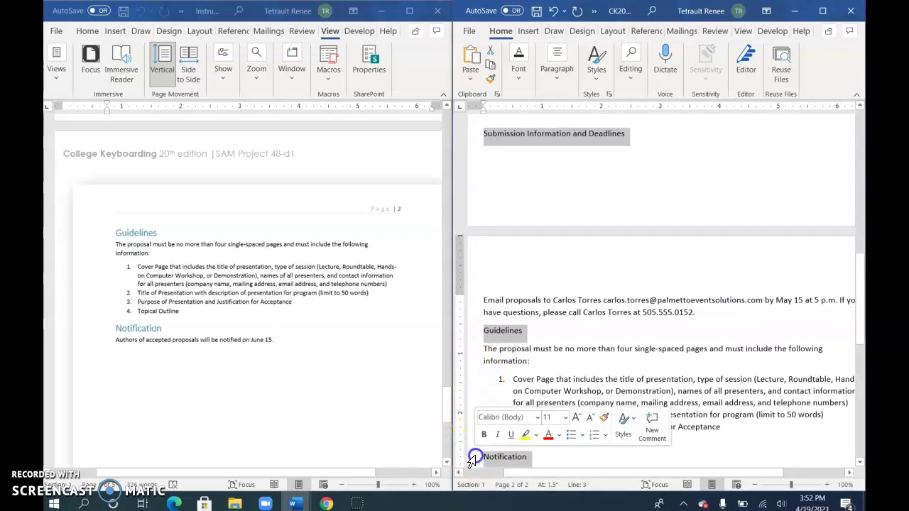
Apply the Heading 1 style to the selected side headings.
click(596, 62)
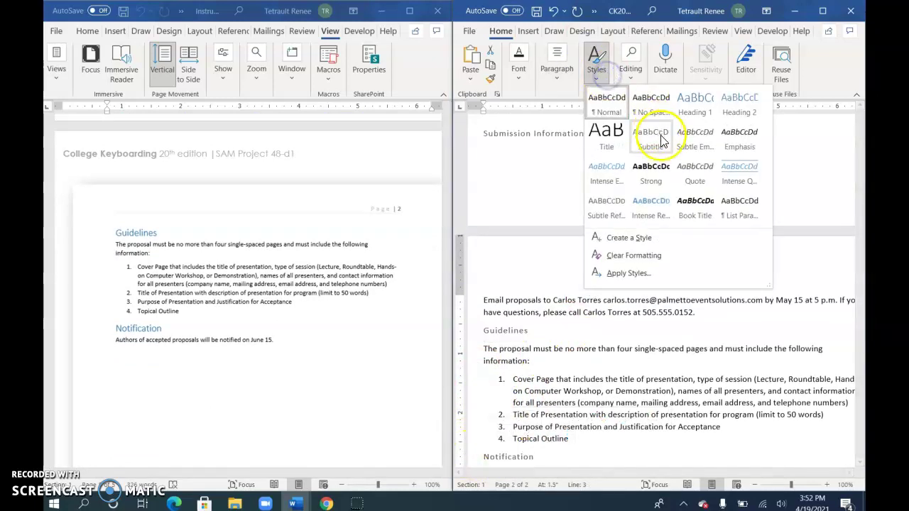
click(693, 111)
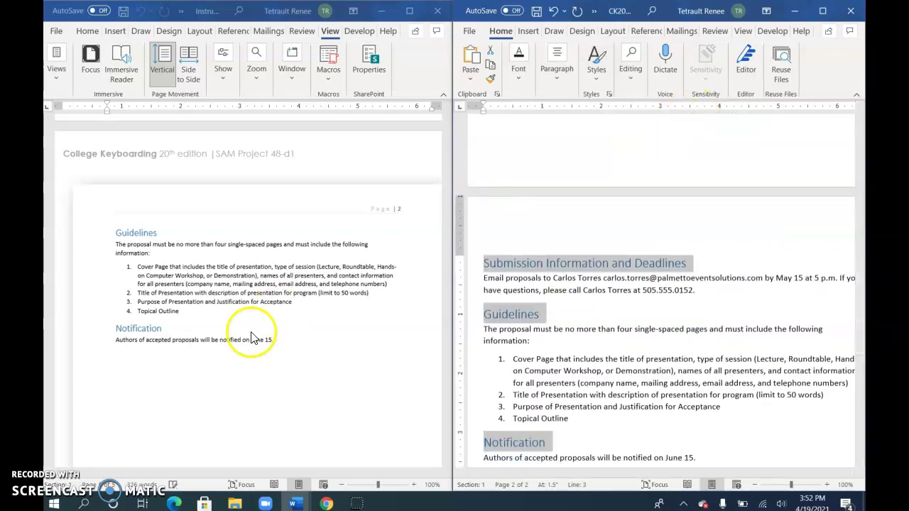
scroll(241, 339, up, 5)
scroll(248, 338, up, 15)
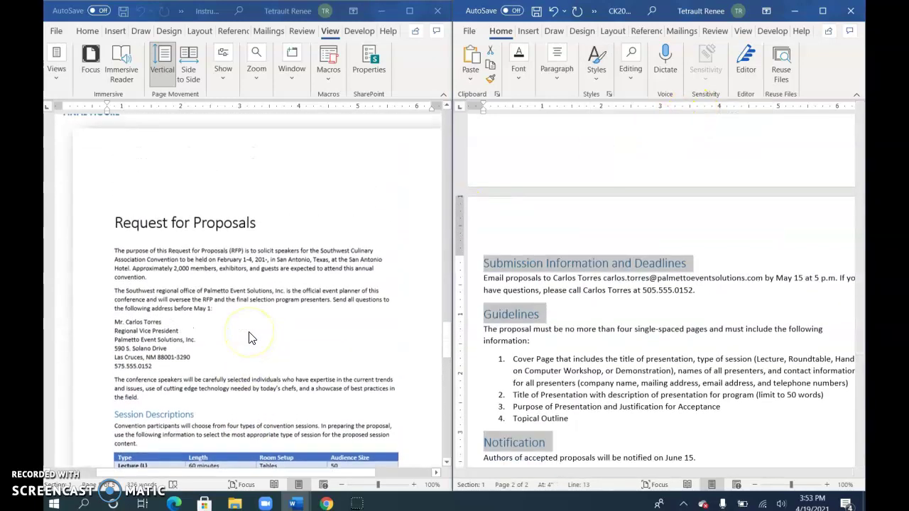
scroll(249, 338, up, 3)
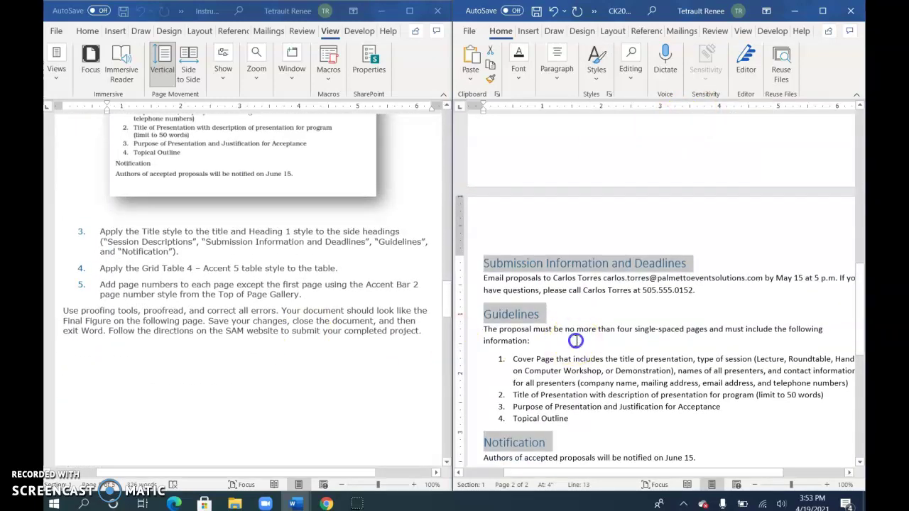
scroll(511, 334, down, 8)
scroll(578, 407, up, 10)
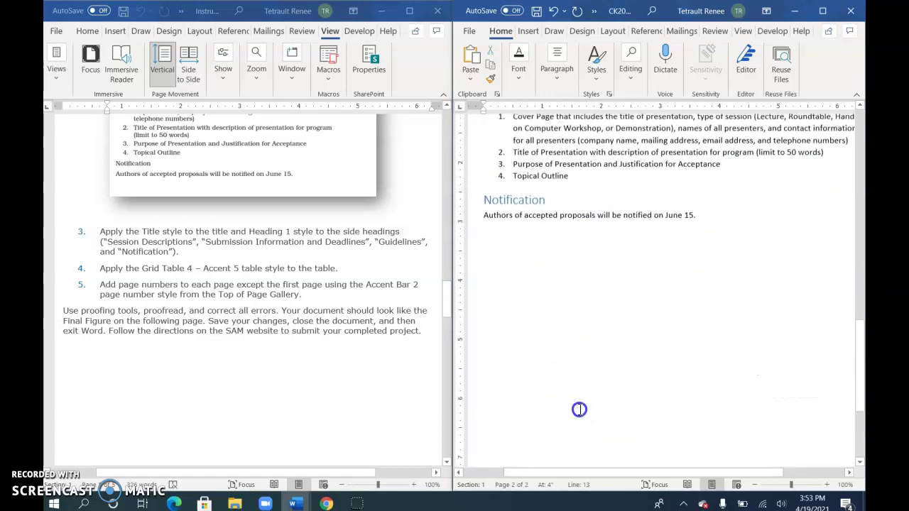
Apply the Grid Table 4 – Accent 5 table style to the session table.
scroll(577, 408, up, 2)
click(621, 353)
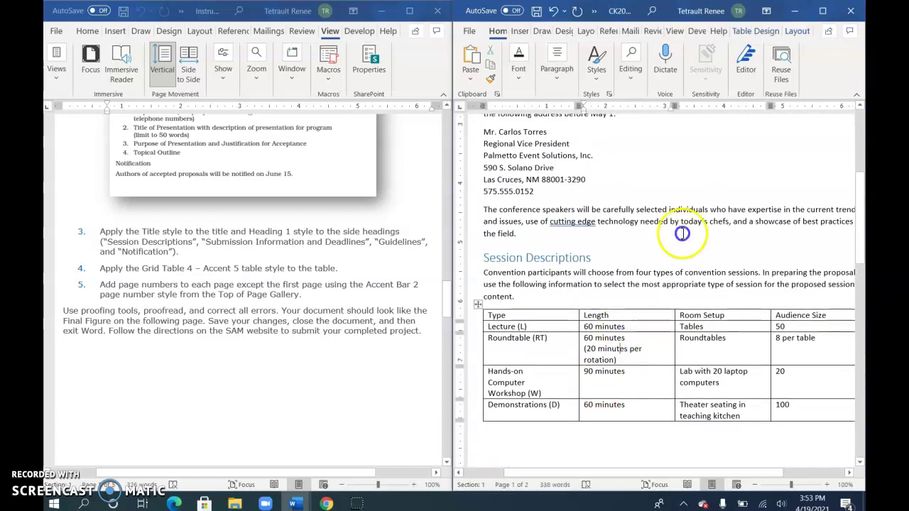
click(759, 32)
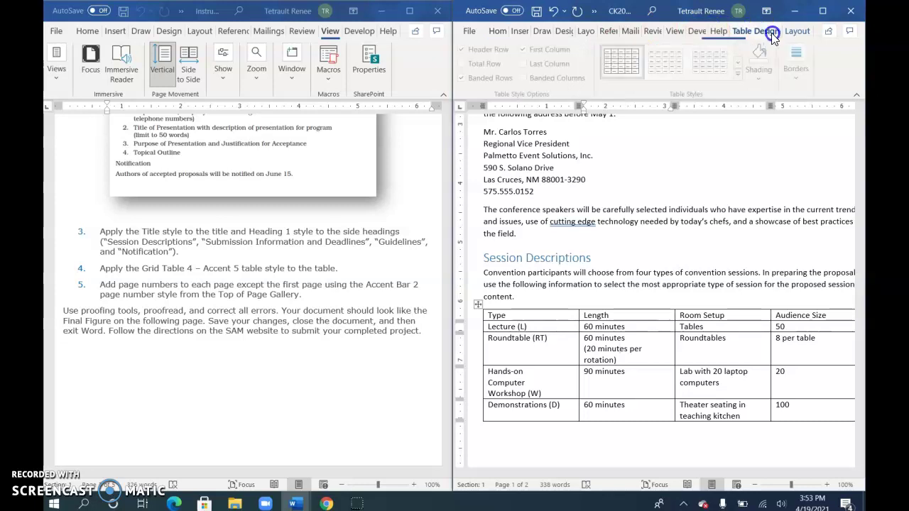
click(740, 74)
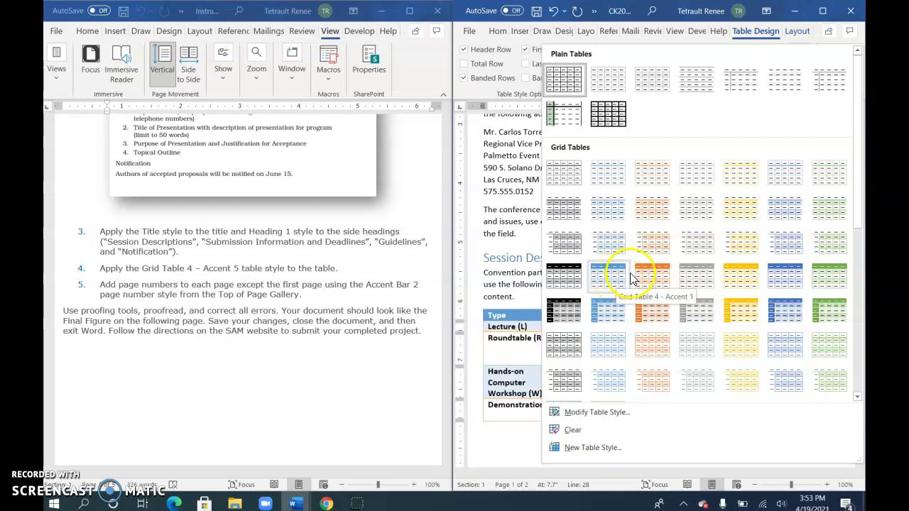
click(780, 282)
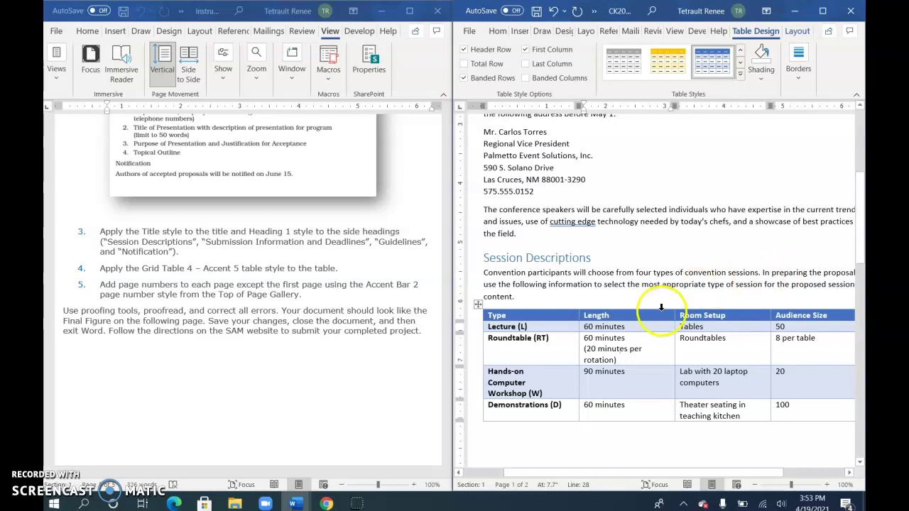
click(661, 307)
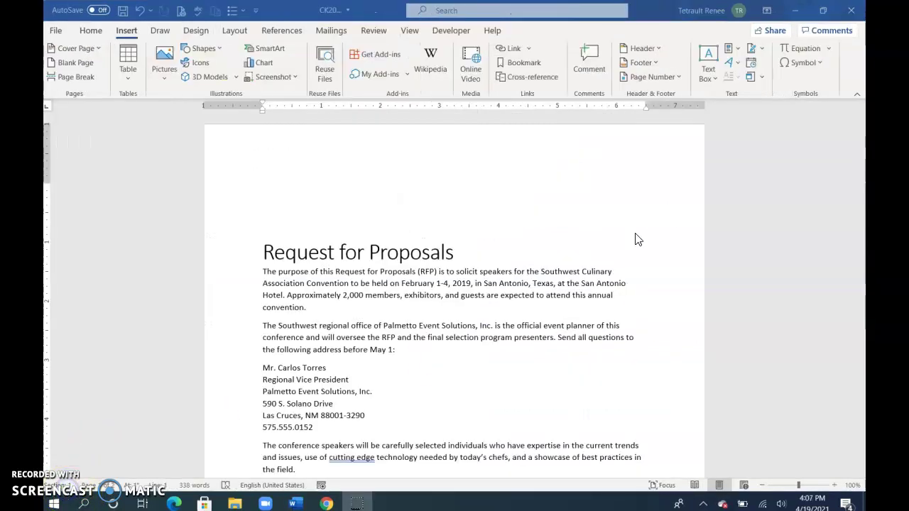
Insert an Accent Bar 2 page number at the top of the second page.
scroll(635, 240, down, 10)
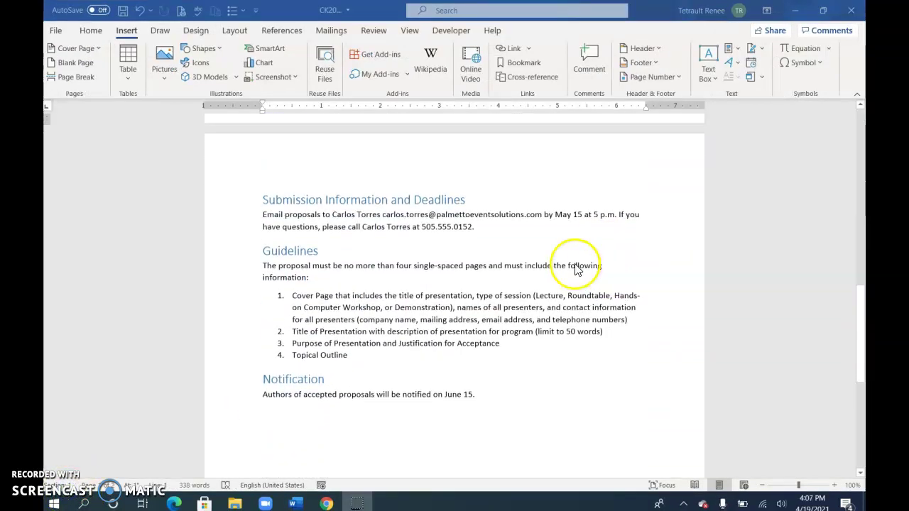
scroll(345, 181, down, 1)
scroll(558, 243, up, 3)
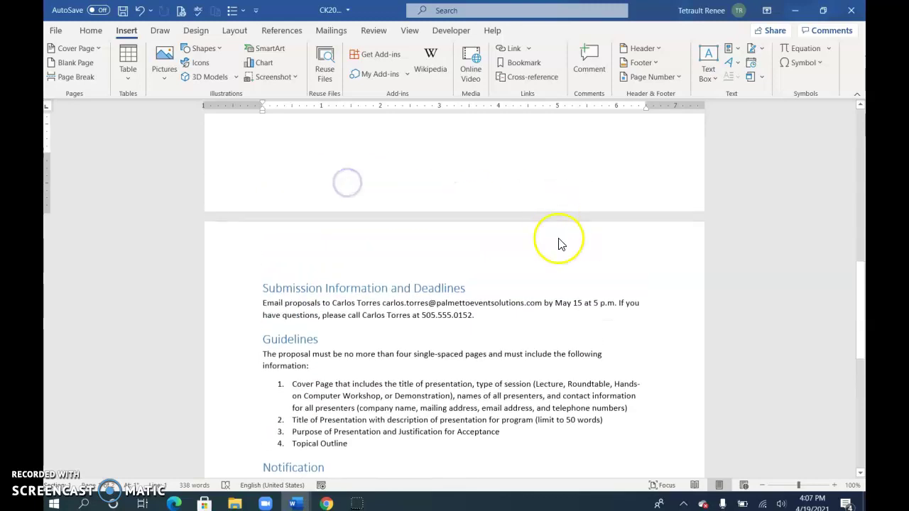
click(455, 298)
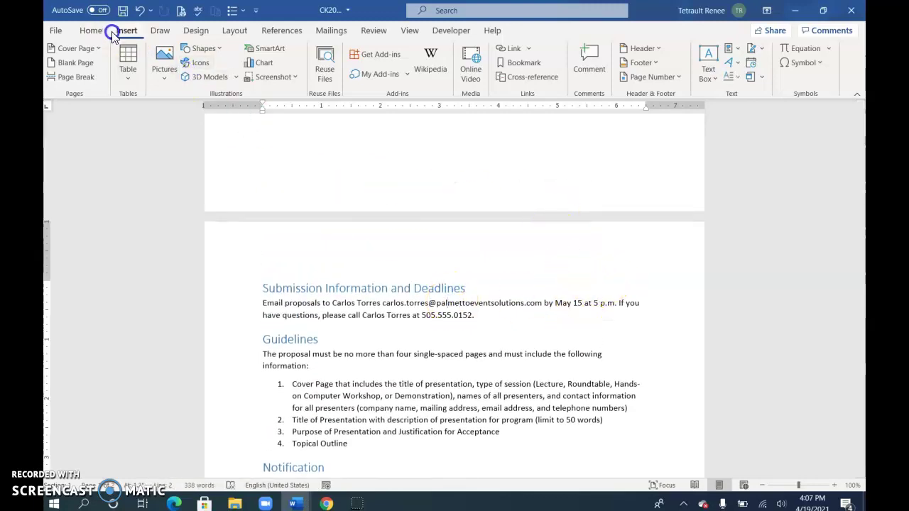
click(660, 77)
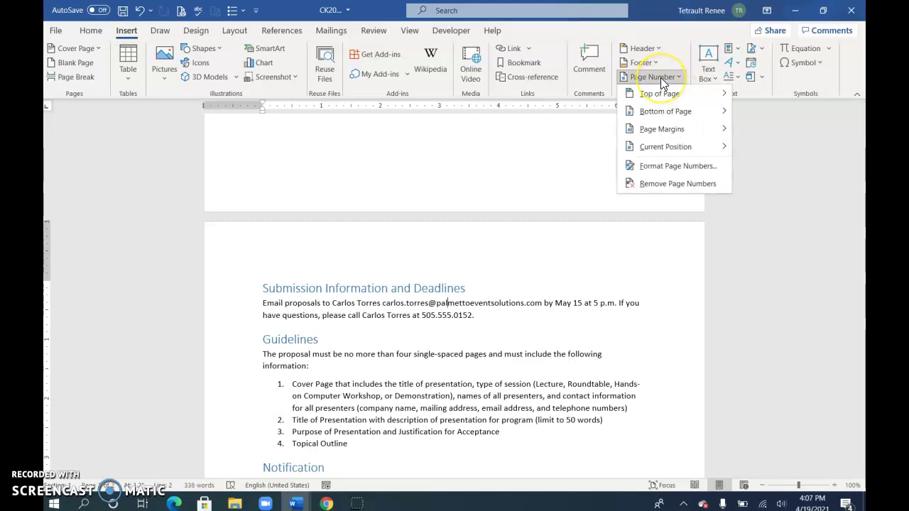
mouse_move(654, 99)
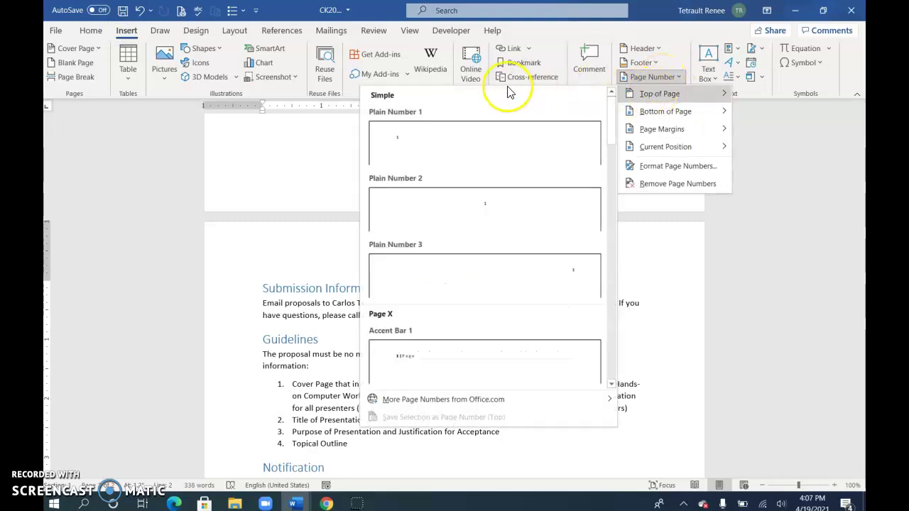
scroll(519, 260, down, 5)
scroll(487, 209, up, 3)
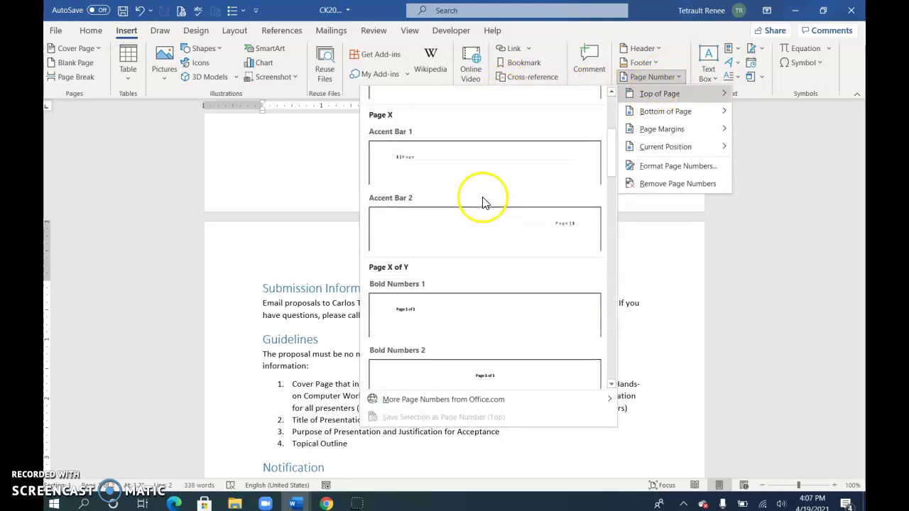
click(466, 224)
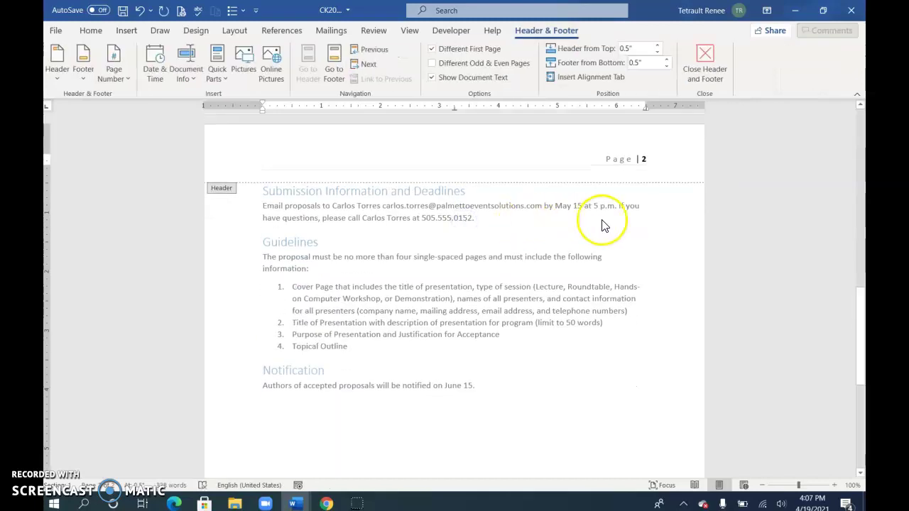
Add the Accent Bar 2 page number to the first page header too.
scroll(601, 226, up, 10)
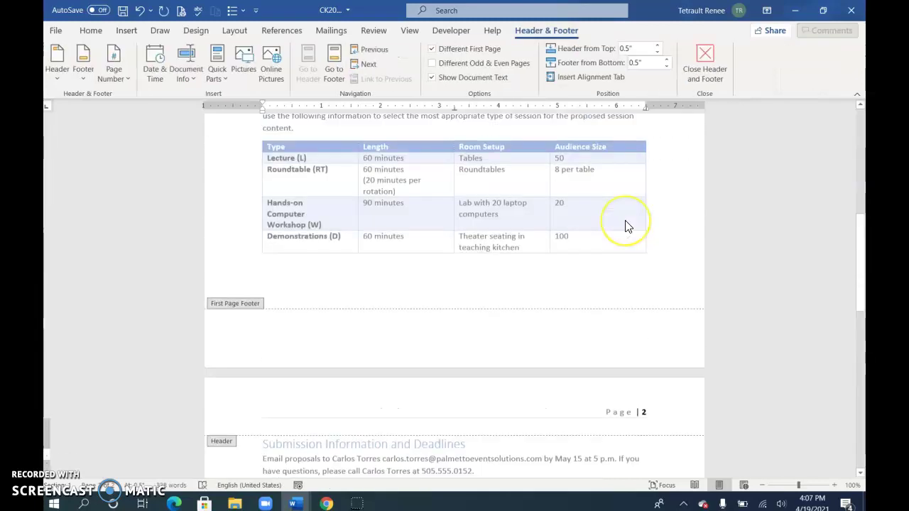
scroll(625, 226, up, 4)
click(578, 157)
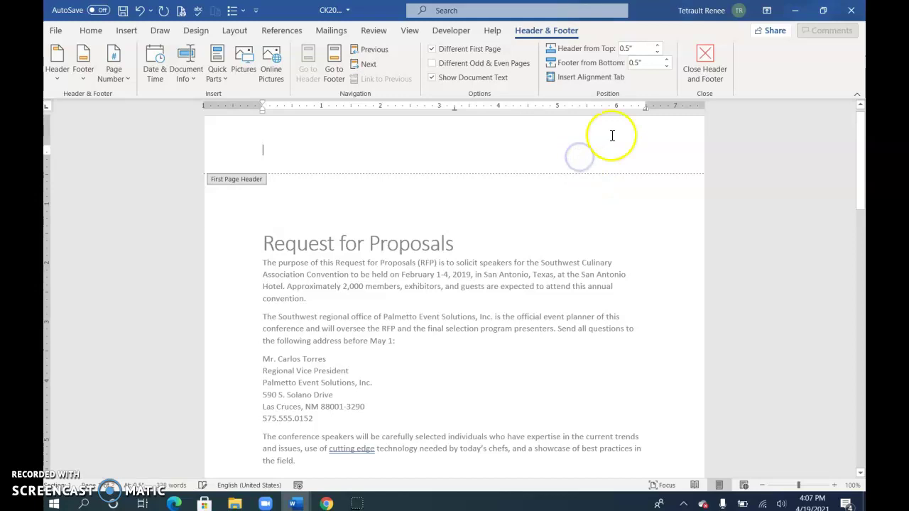
click(113, 70)
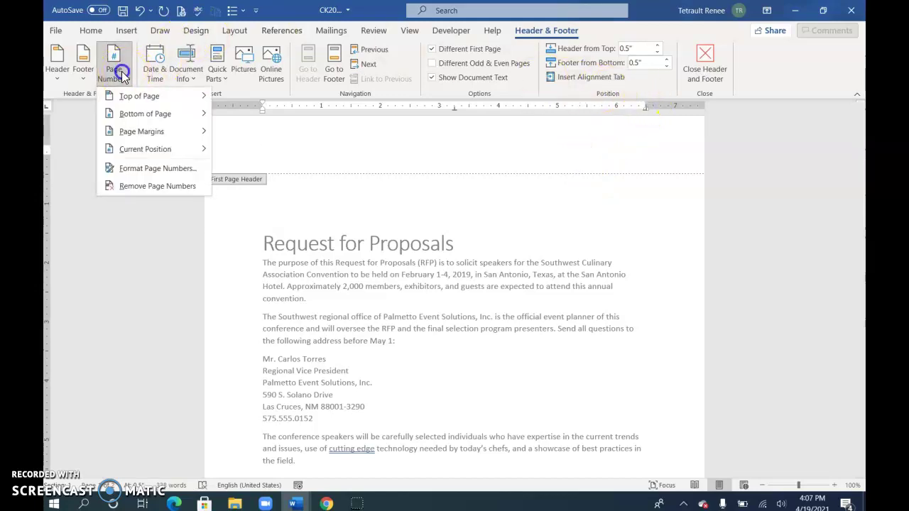
mouse_move(138, 98)
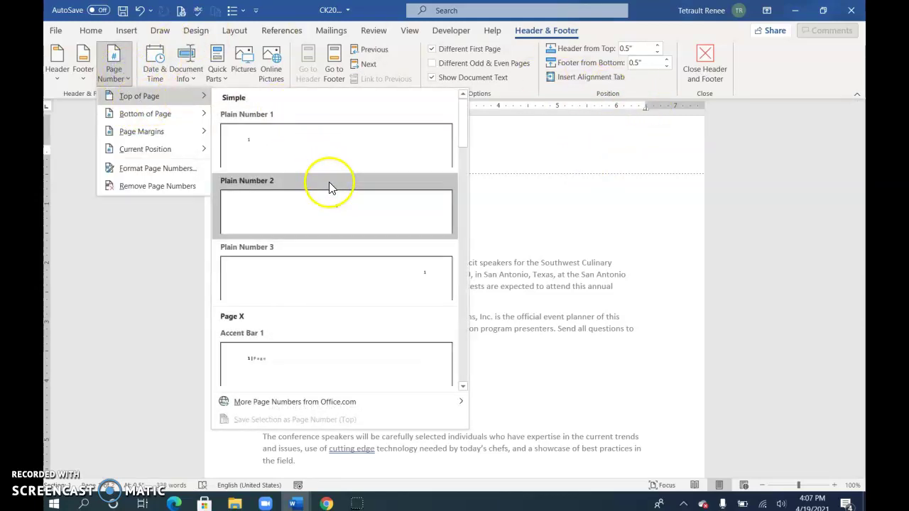
scroll(382, 263, down, 3)
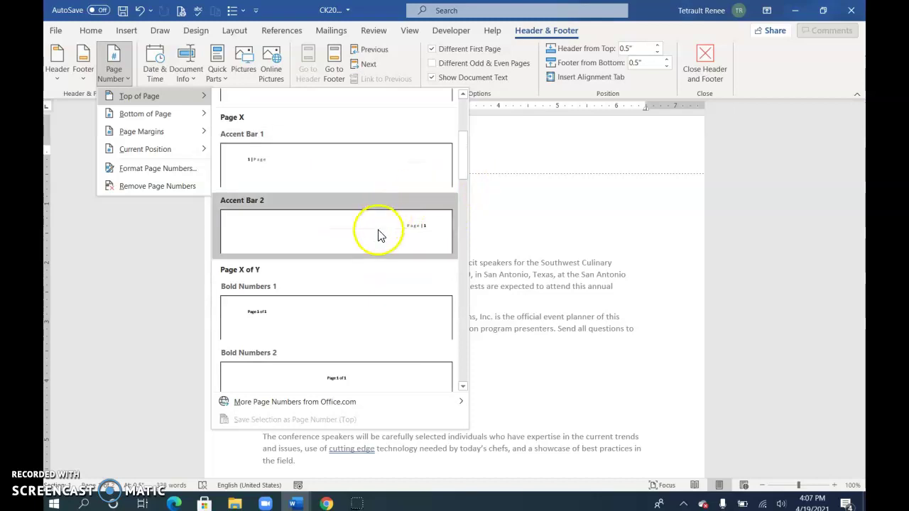
click(380, 233)
Toggle Different First Page off and back on, then close the header to return to the body.
click(607, 157)
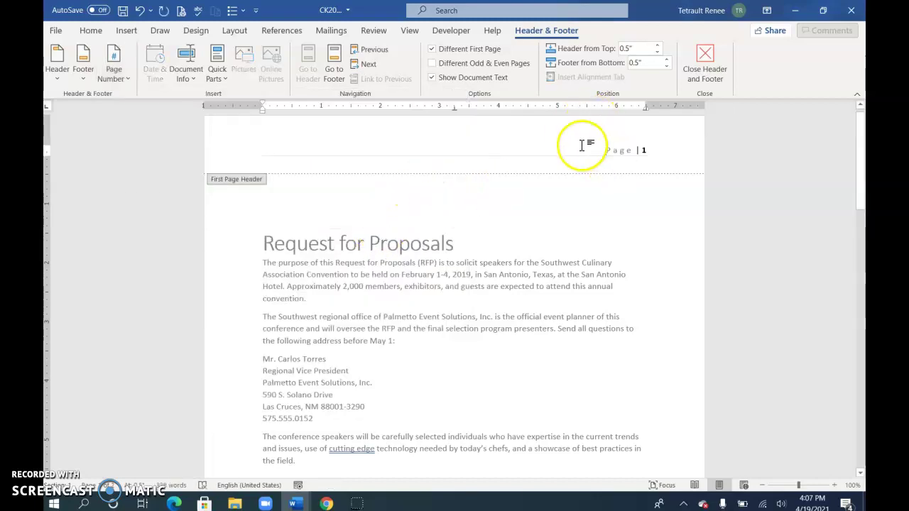
click(432, 49)
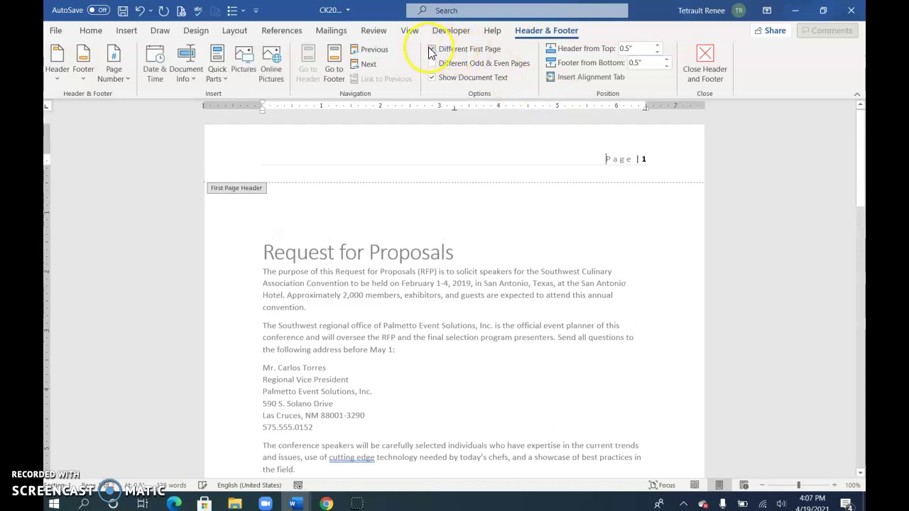
scroll(519, 209, down, 15)
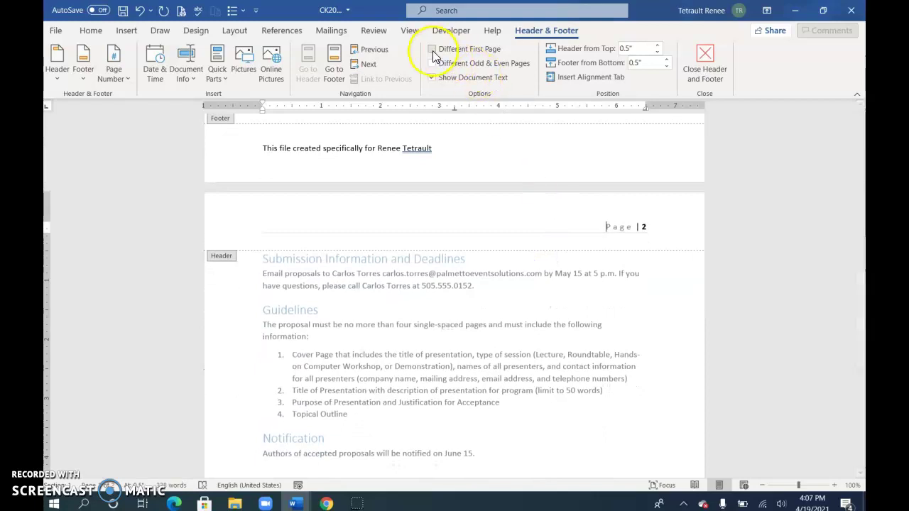
click(433, 49)
scroll(534, 181, up, 15)
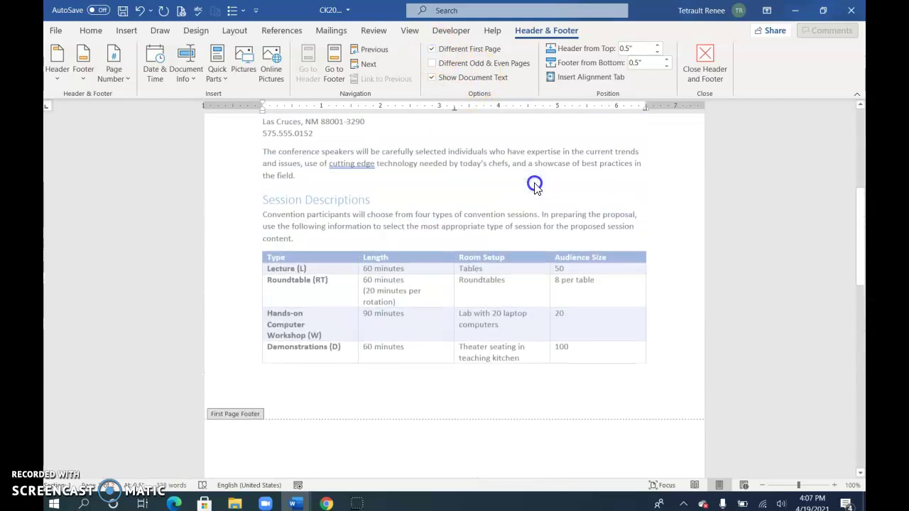
scroll(534, 184, up, 2)
click(547, 161)
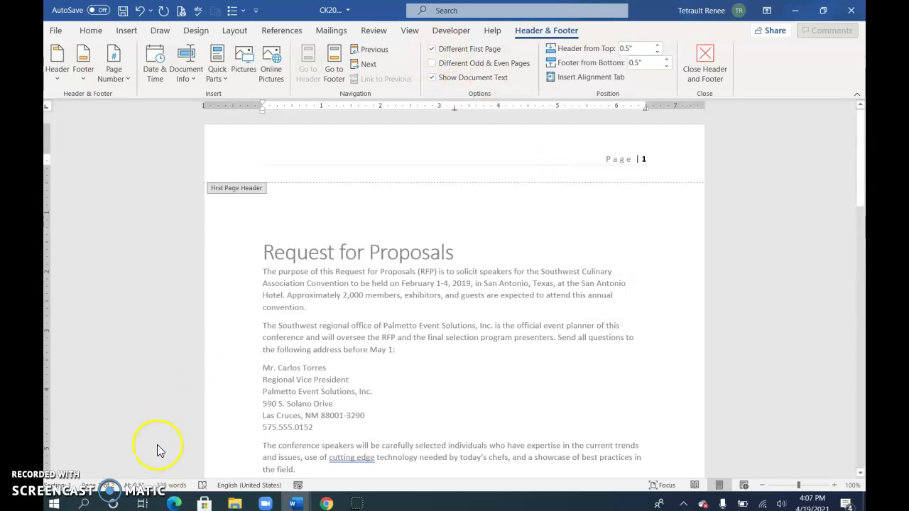
key(Escape)
scroll(749, 410, up, 3)
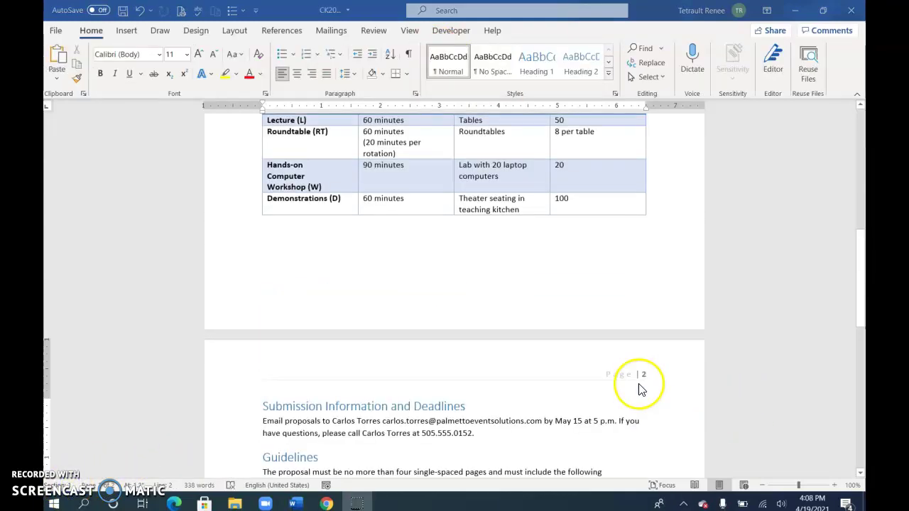
scroll(639, 381, up, 10)
click(557, 193)
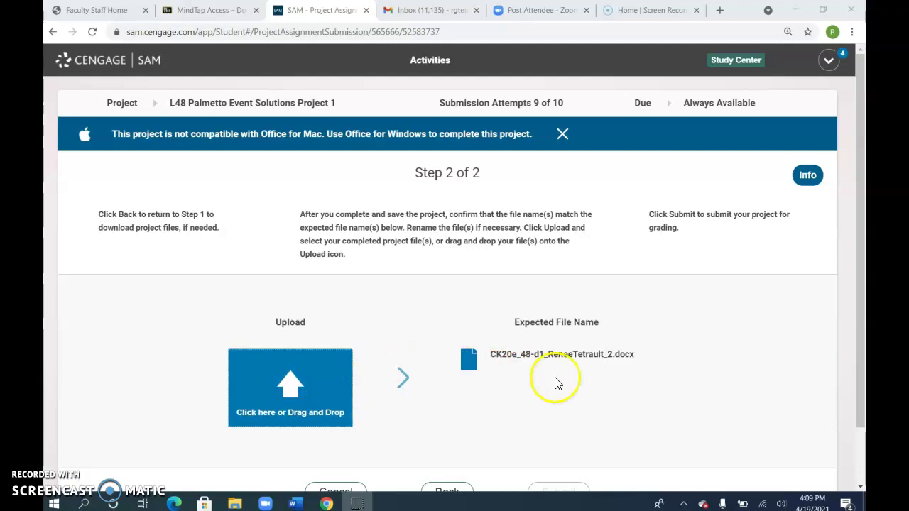
Download and open the graded summary report showing the 100 out of 100 score.
scroll(560, 350, down, 1)
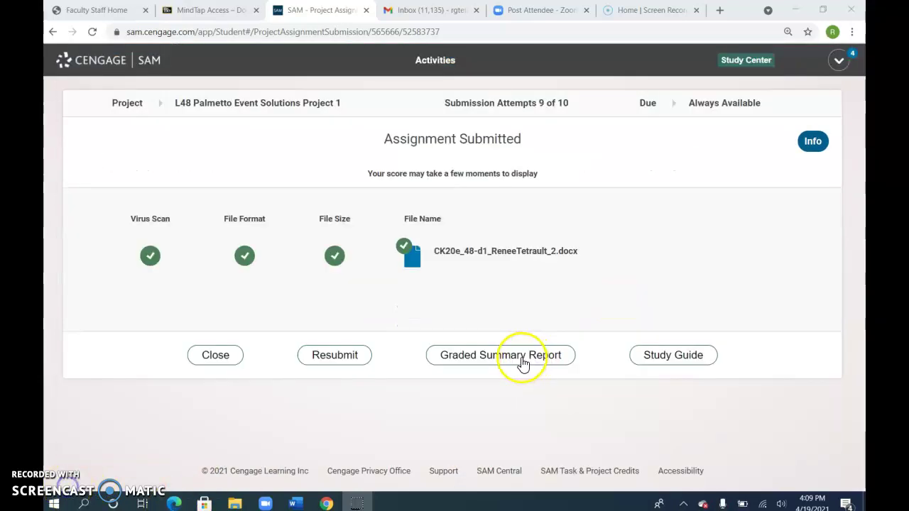
click(519, 359)
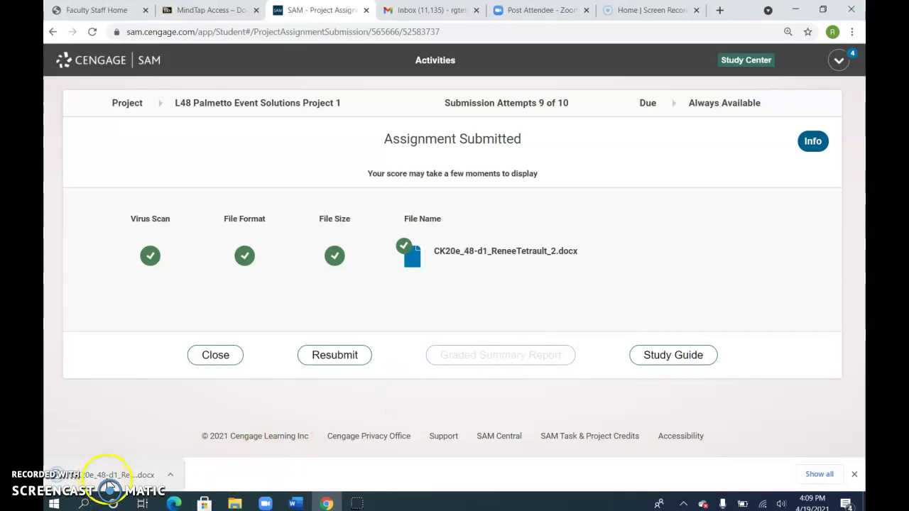
click(81, 483)
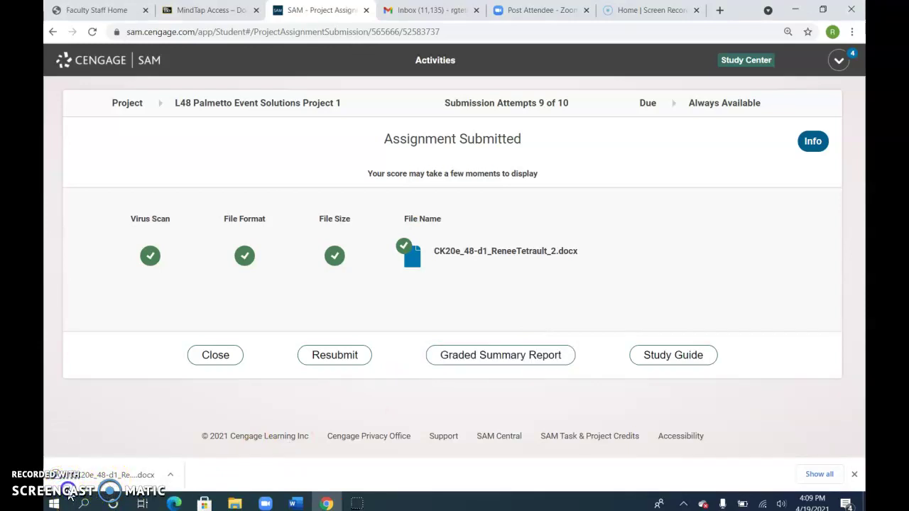